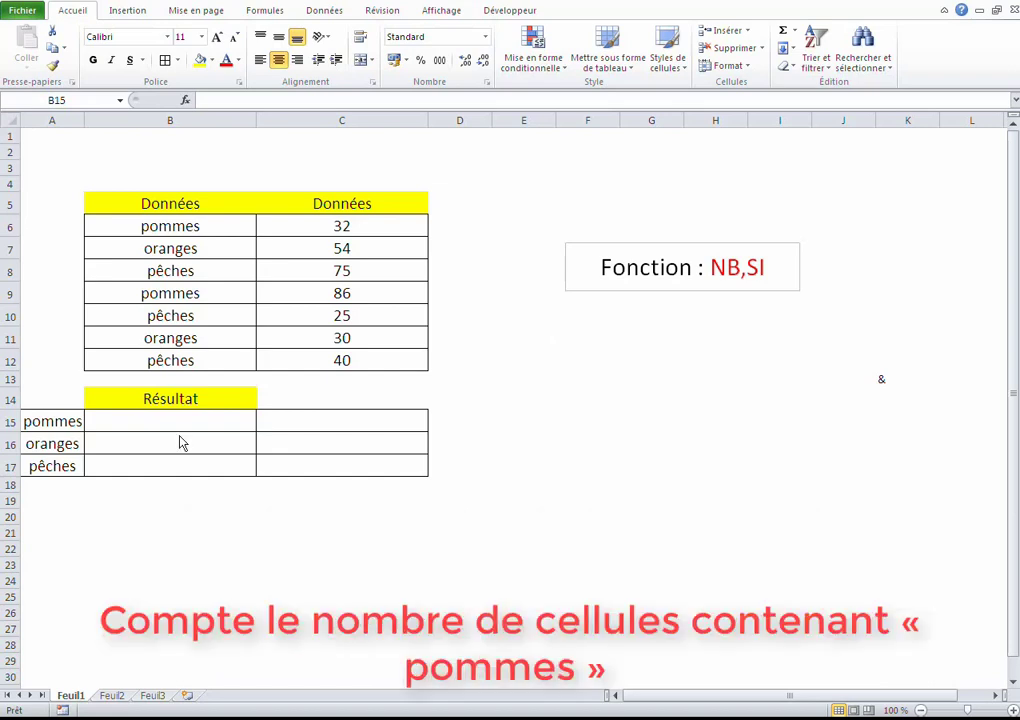
Enter =NB.SI(B6:B12;A15) in cell B15 to count the pommes entries.
left_click(92, 418)
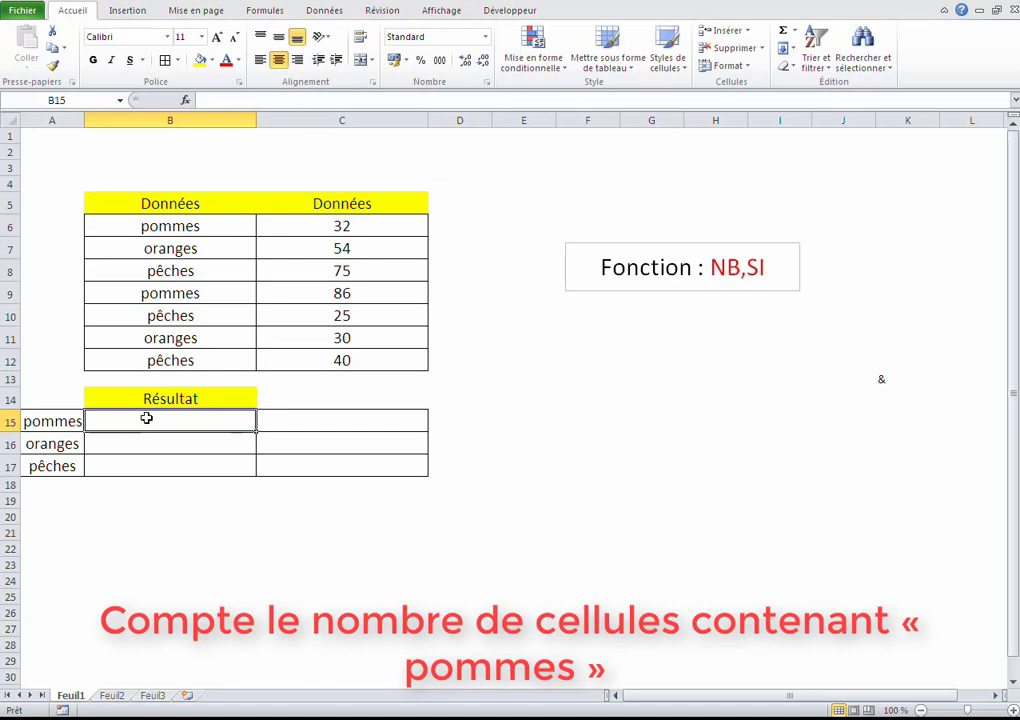
type("=nb")
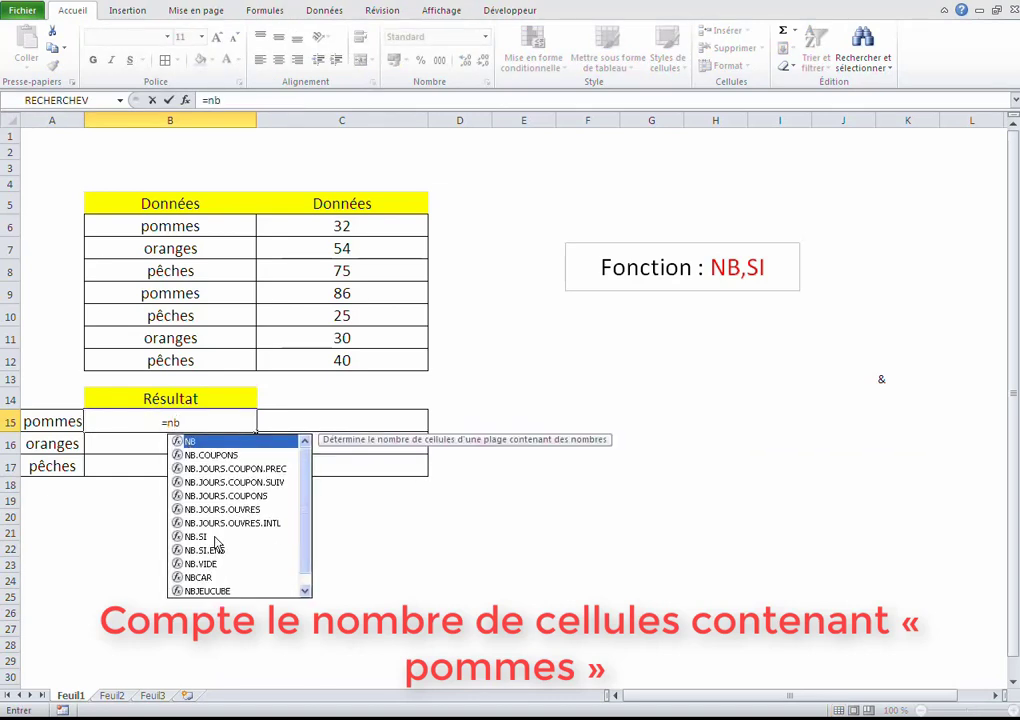
double_click(216, 543)
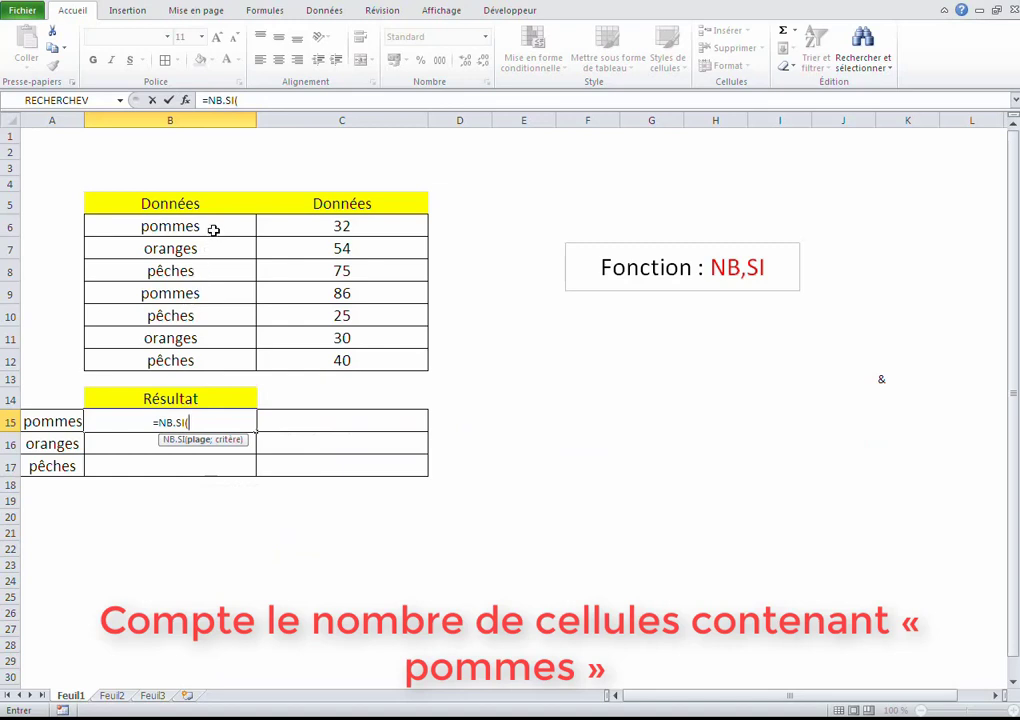
left_click_drag(213, 230, 209, 362)
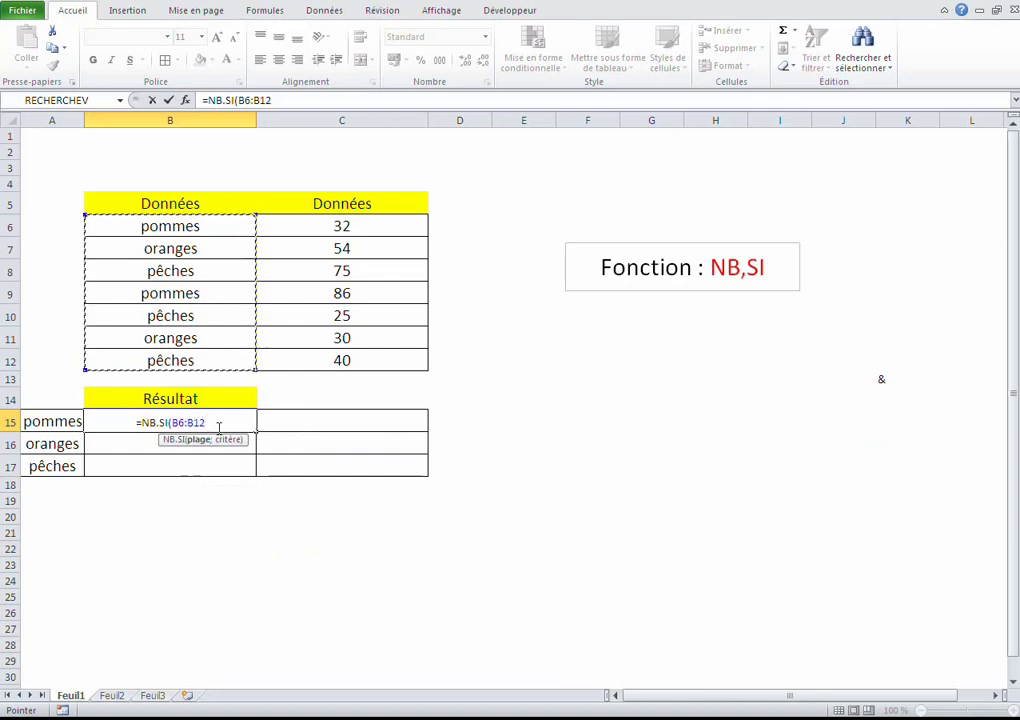
type(";")
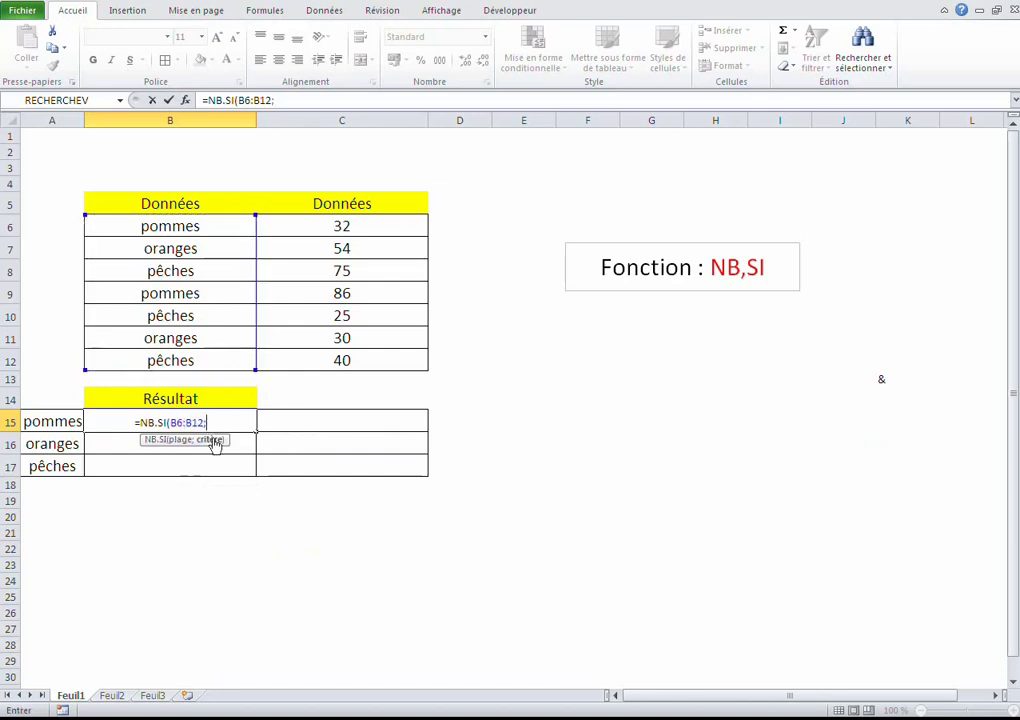
left_click(55, 422)
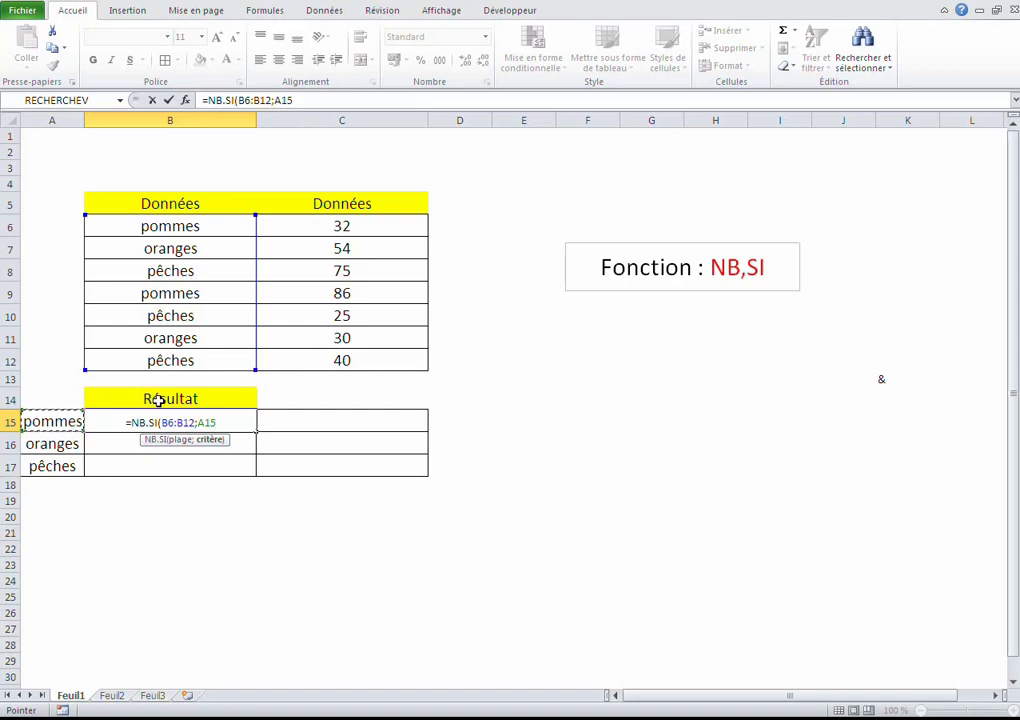
type(")")
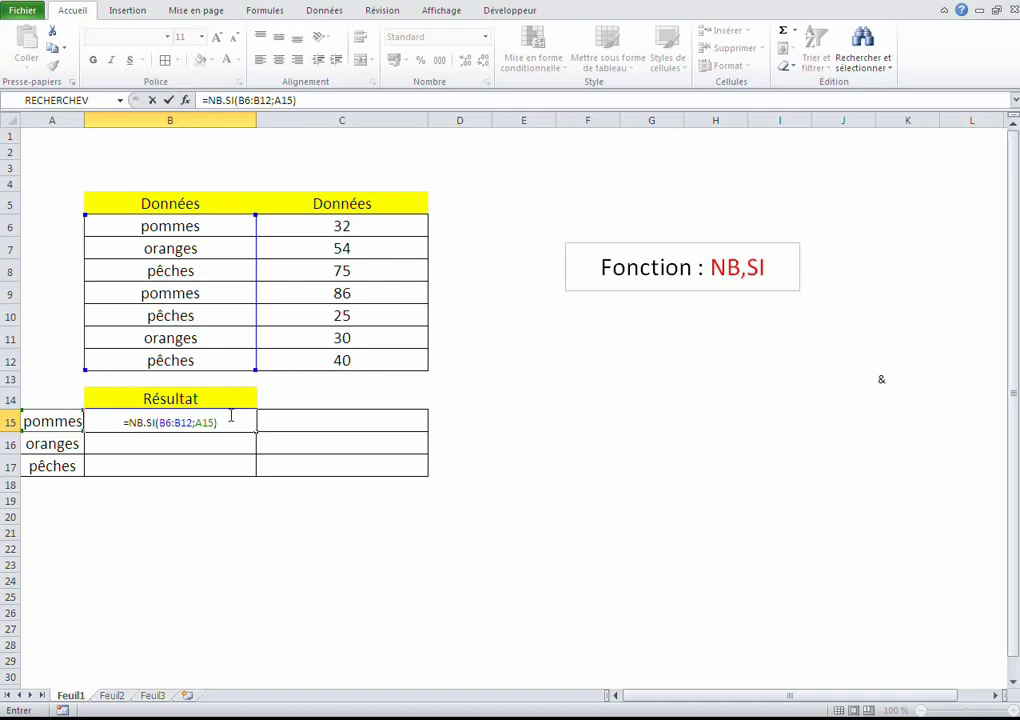
key("Return")
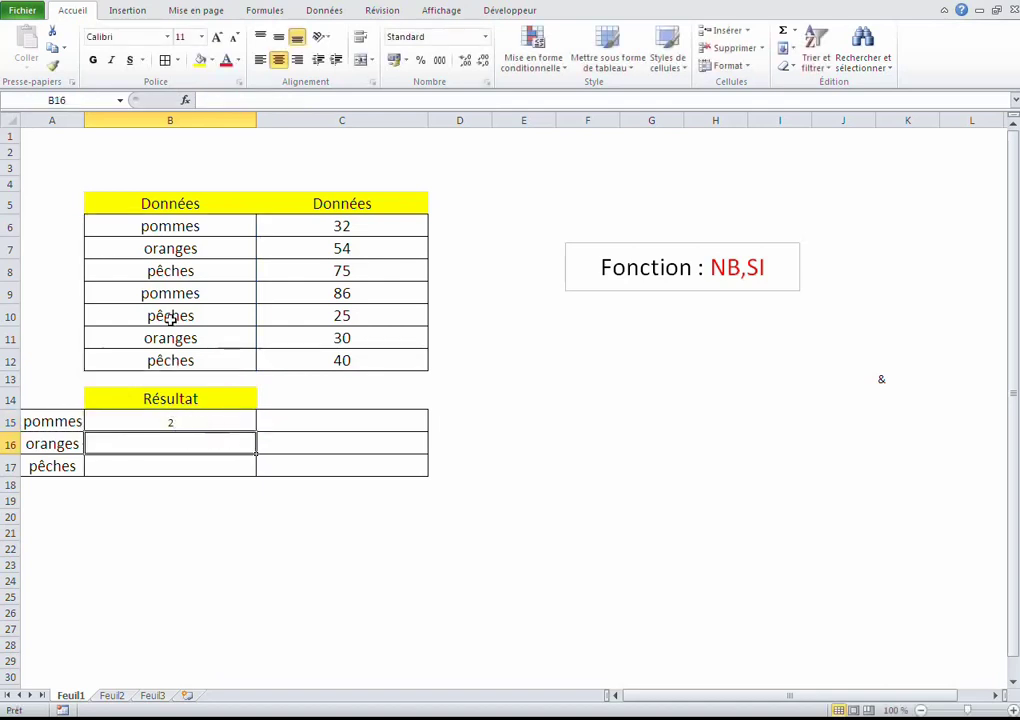
Fill the two pommes cells, B6 and B9, in the data table with yellow.
left_click(171, 228)
left_click(176, 294)
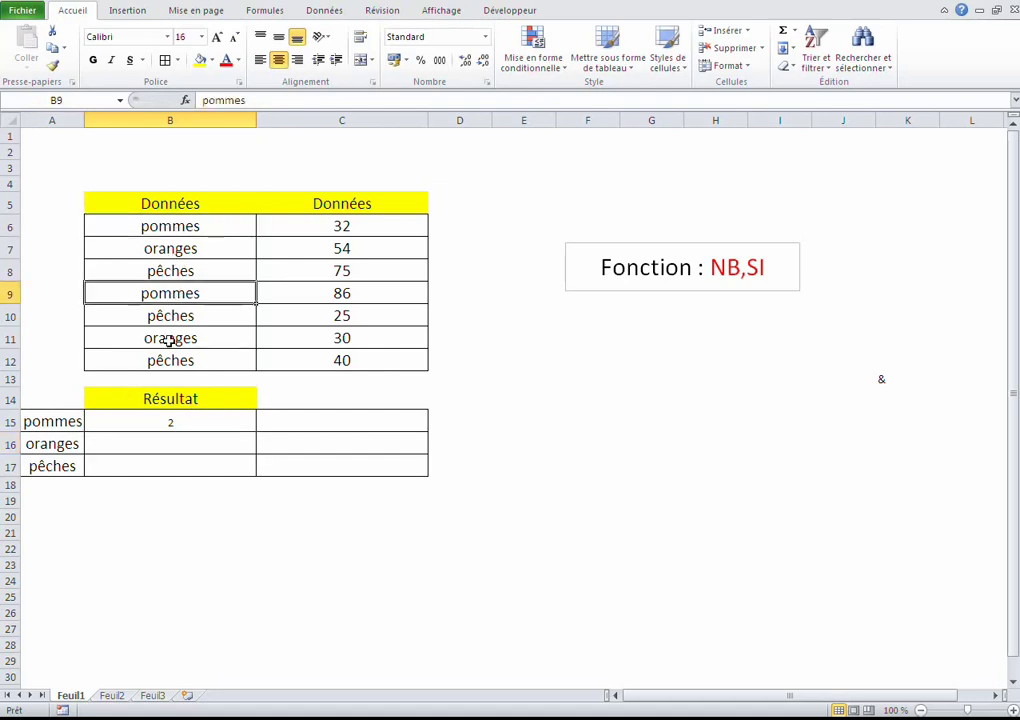
left_click(185, 222)
left_click(201, 61)
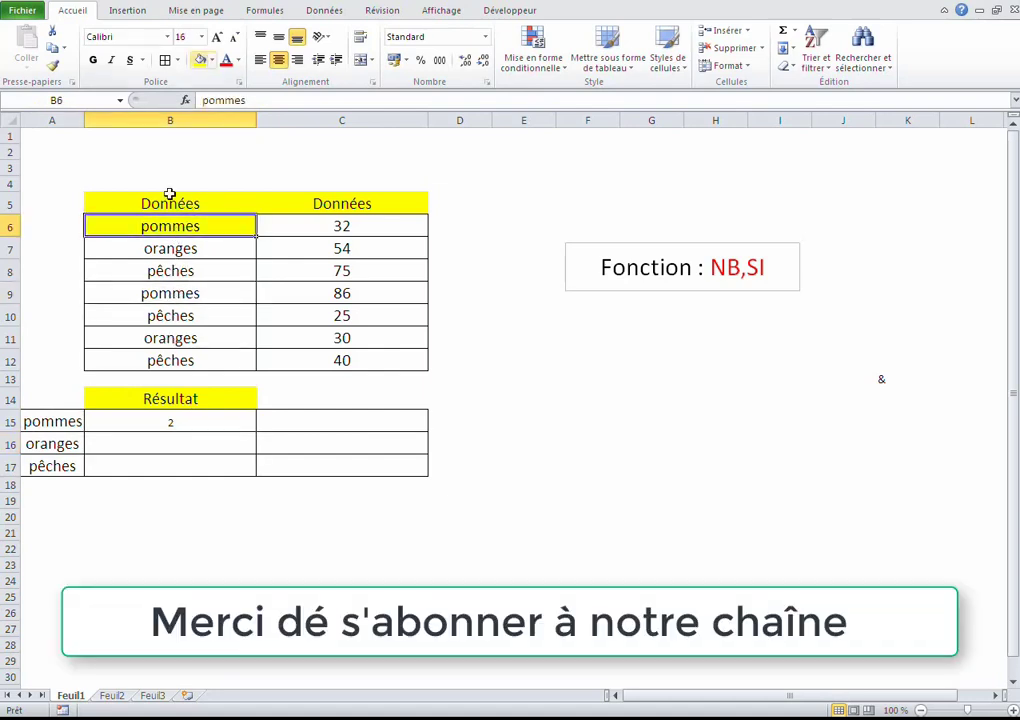
left_click(175, 296)
left_click(201, 61)
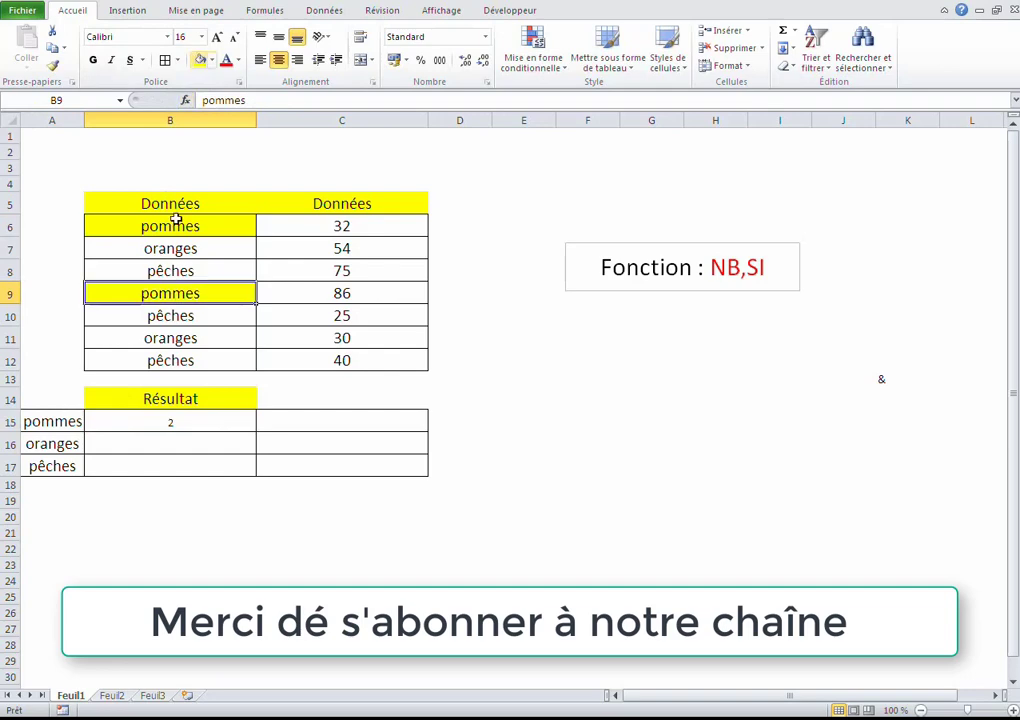
left_click(170, 338)
Enter =NB.SI(B6:B12;A16) in cell B16 to count the oranges entries.
left_click(171, 444)
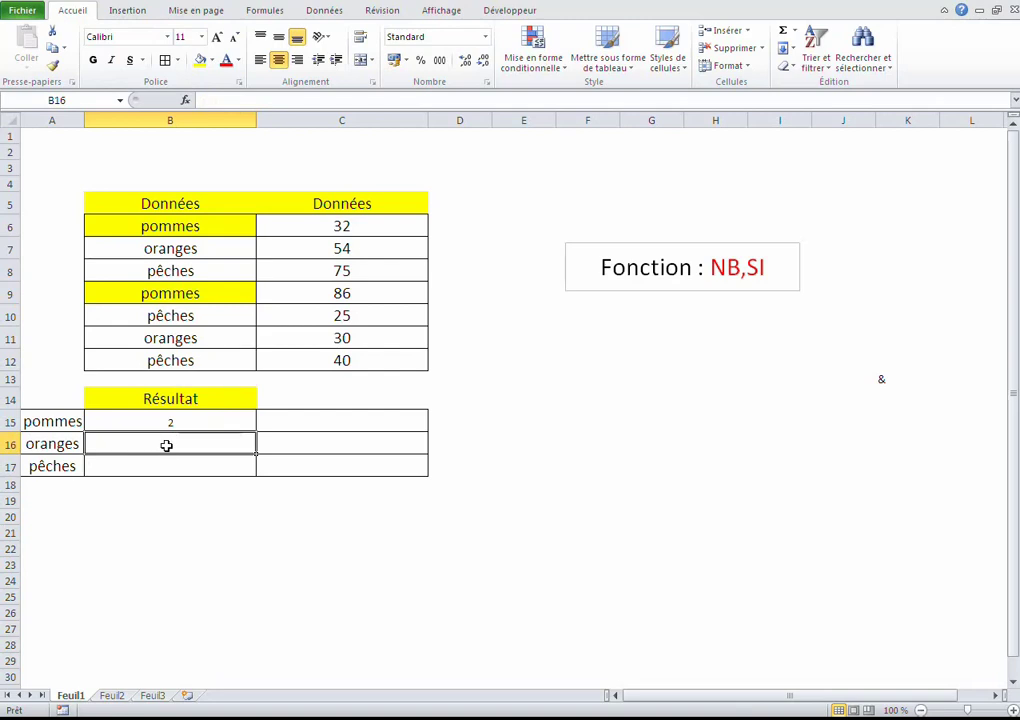
type("=")
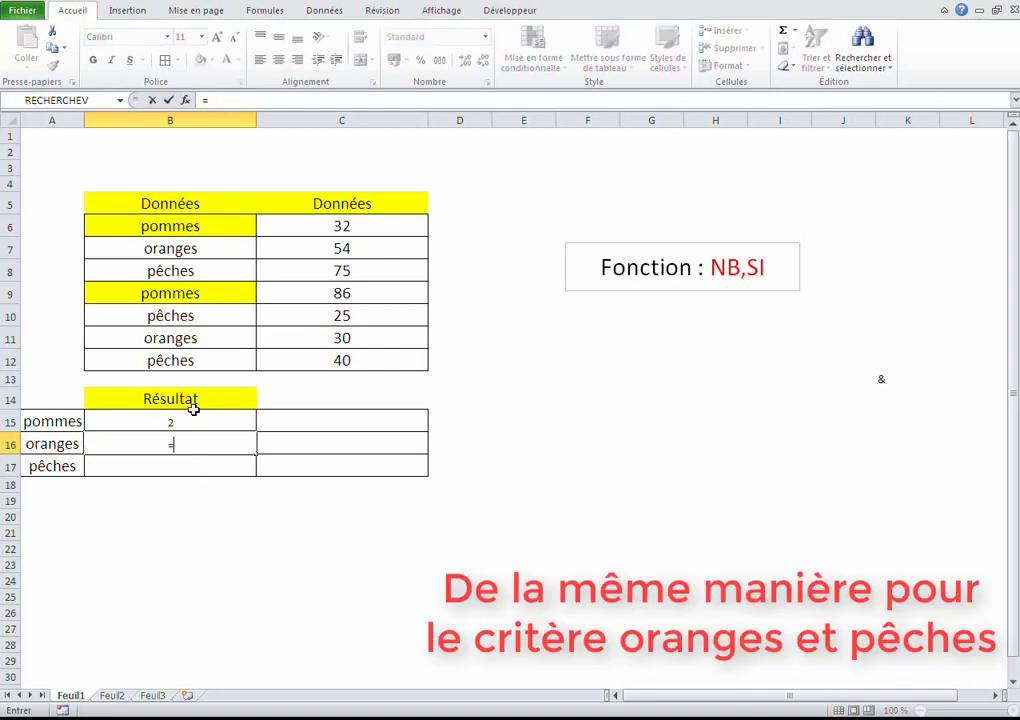
type("nb")
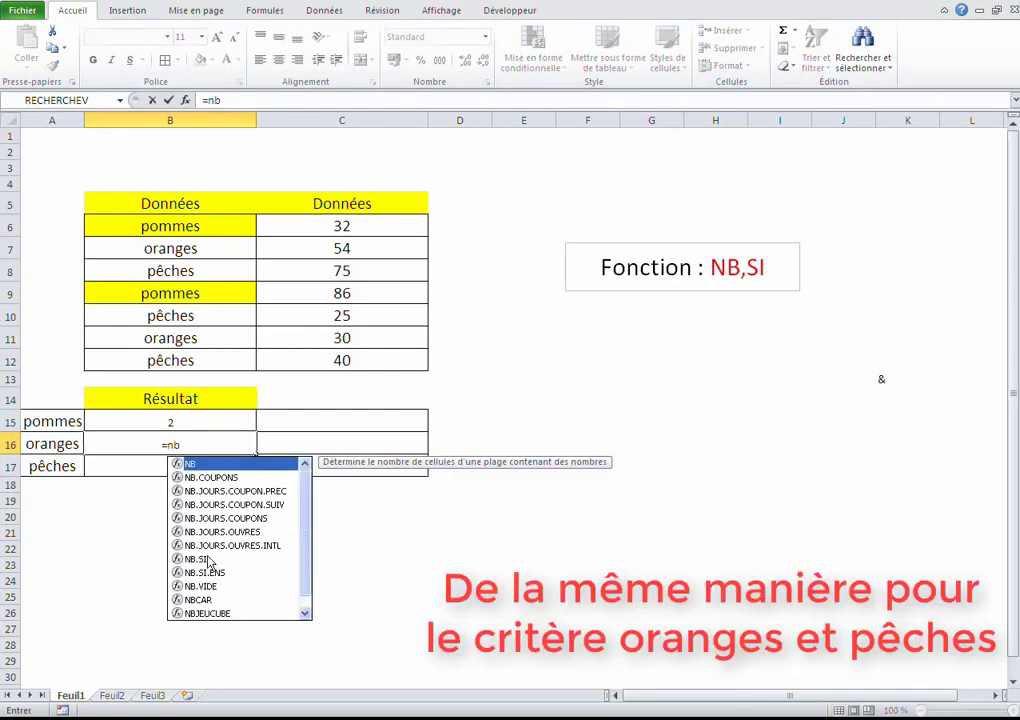
double_click(212, 560)
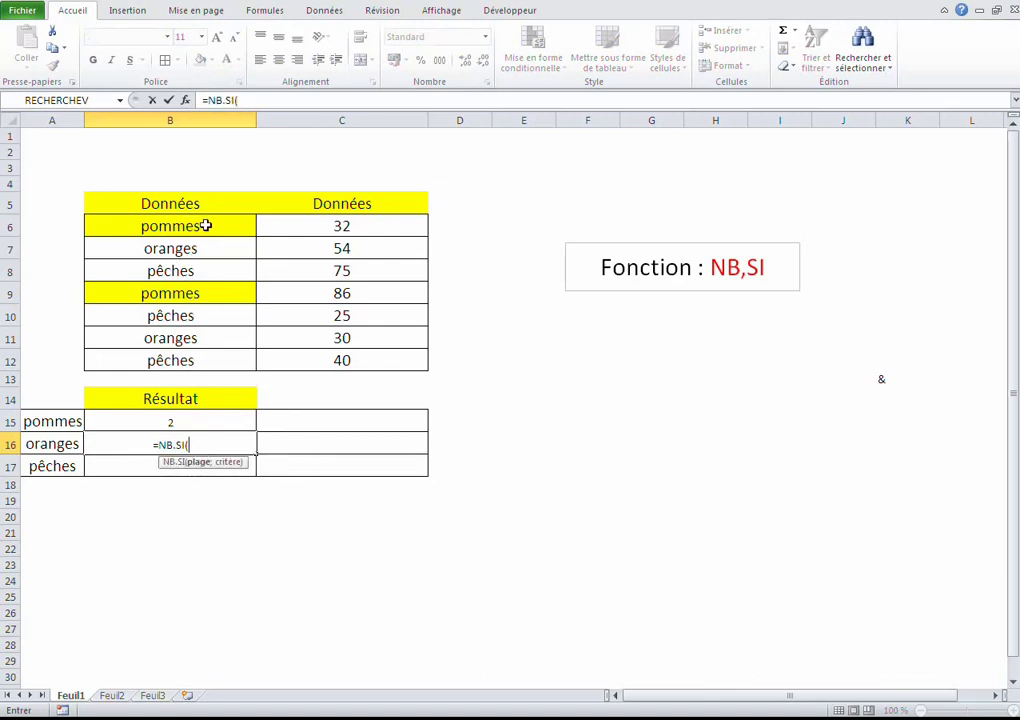
left_click_drag(205, 227, 199, 359)
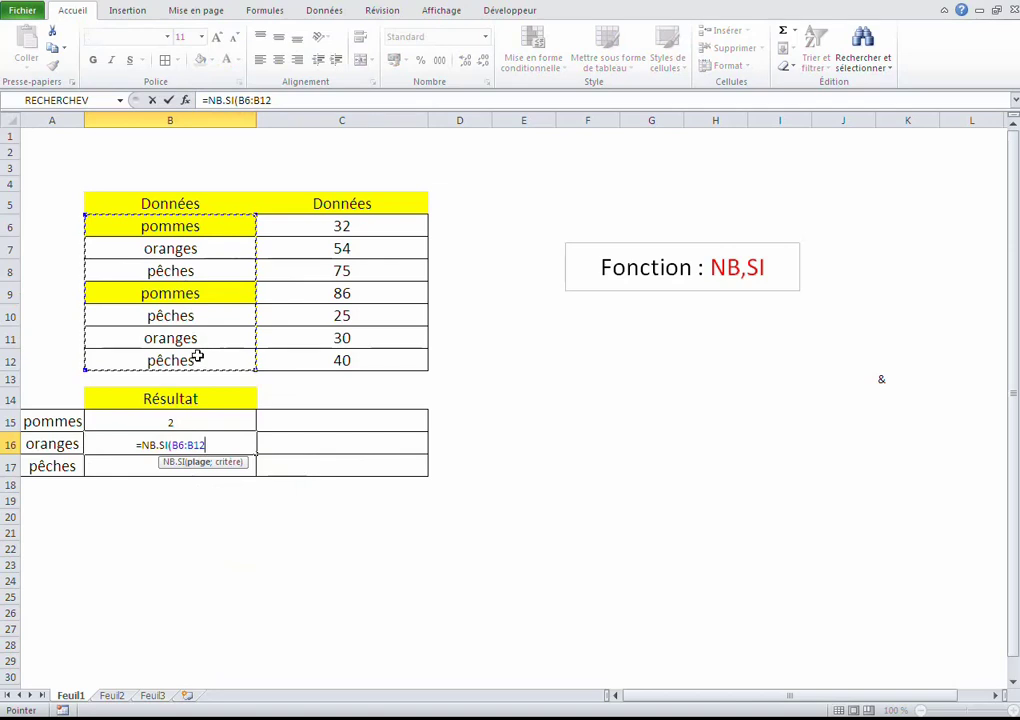
type(";")
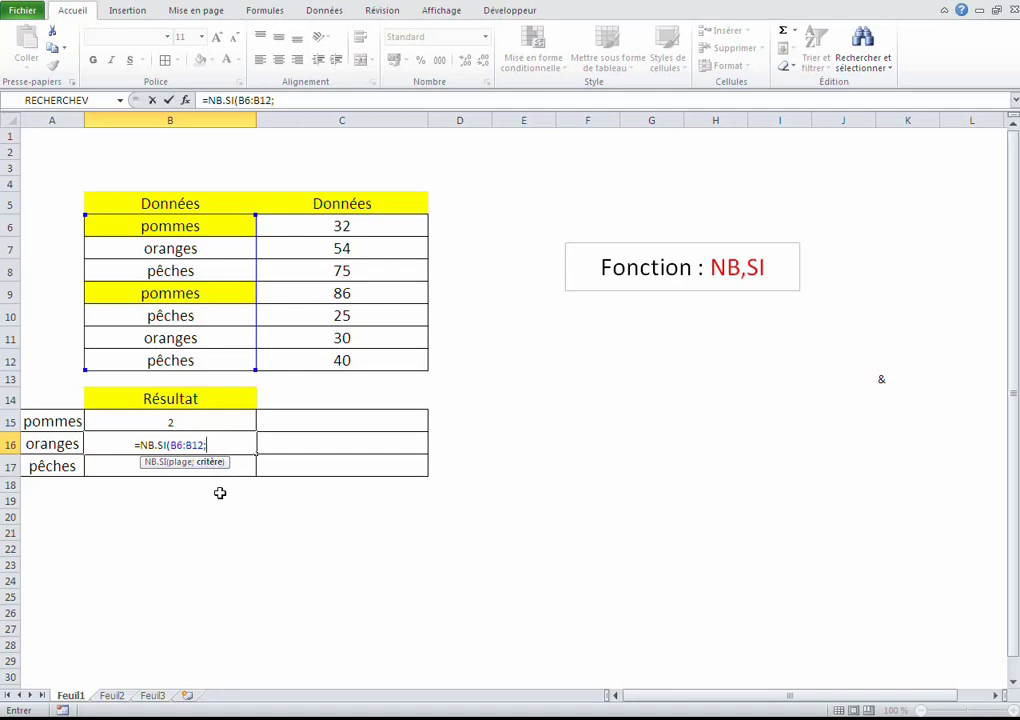
left_click(61, 444)
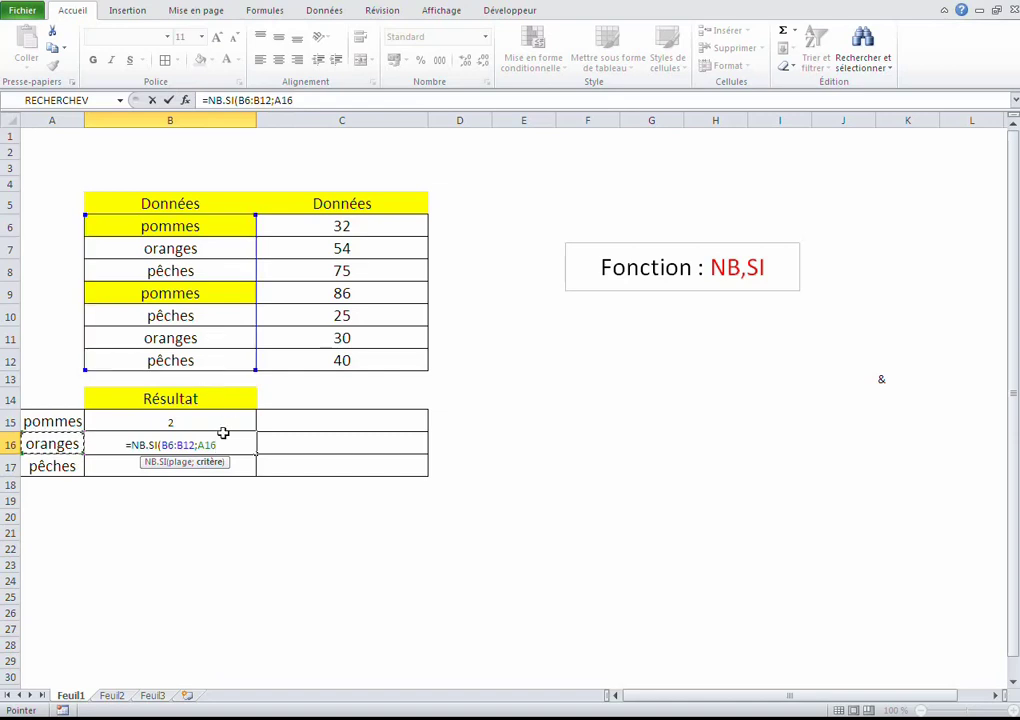
type(")")
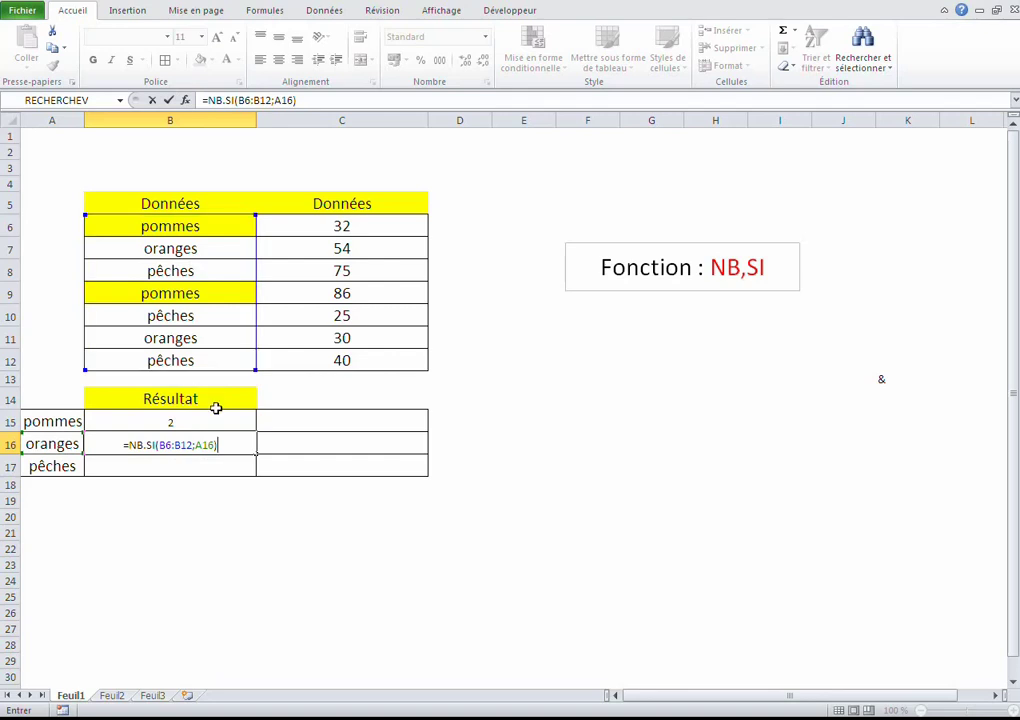
key("Return")
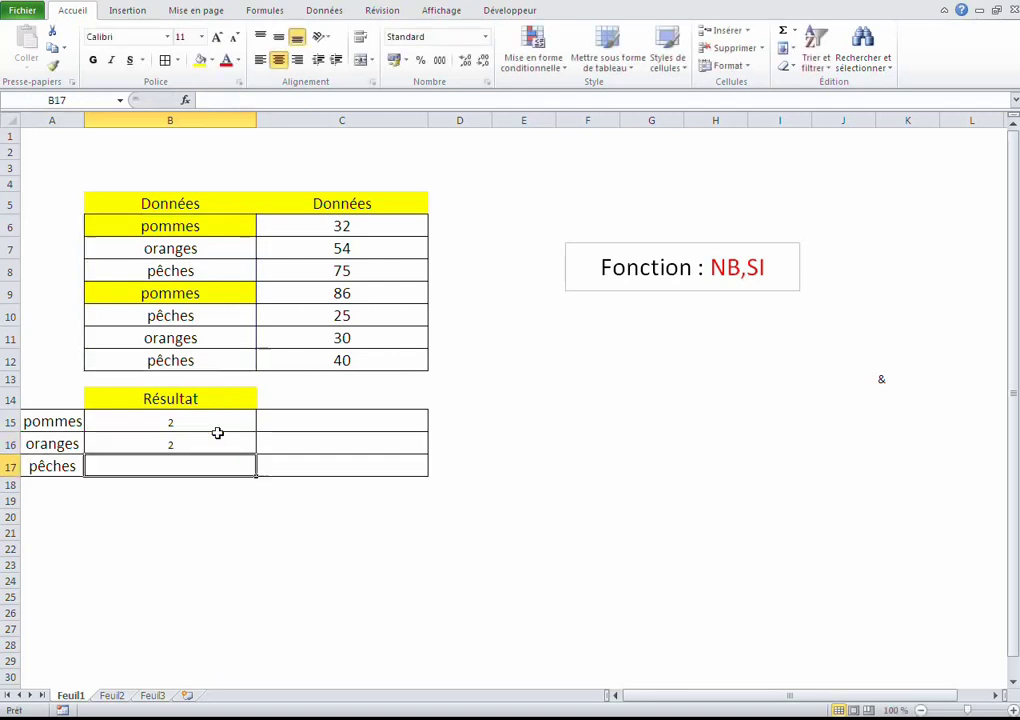
Fill the two oranges cells, B11 and B7, in the data table with the standard light green.
left_click(190, 339)
left_click(211, 61)
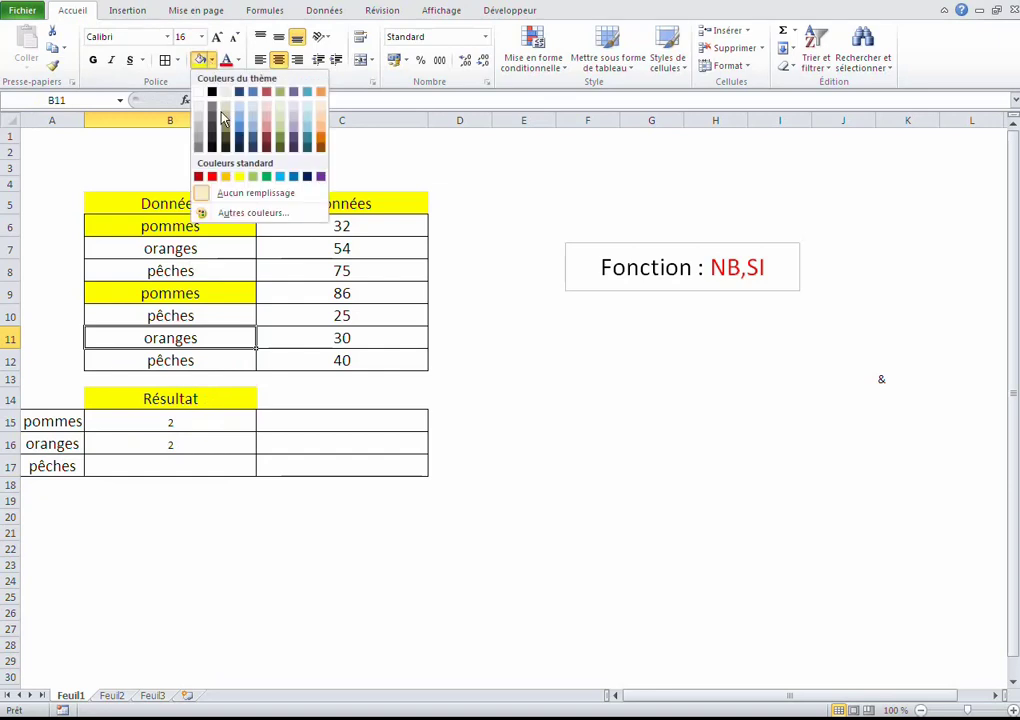
left_click(255, 176)
left_click(191, 273)
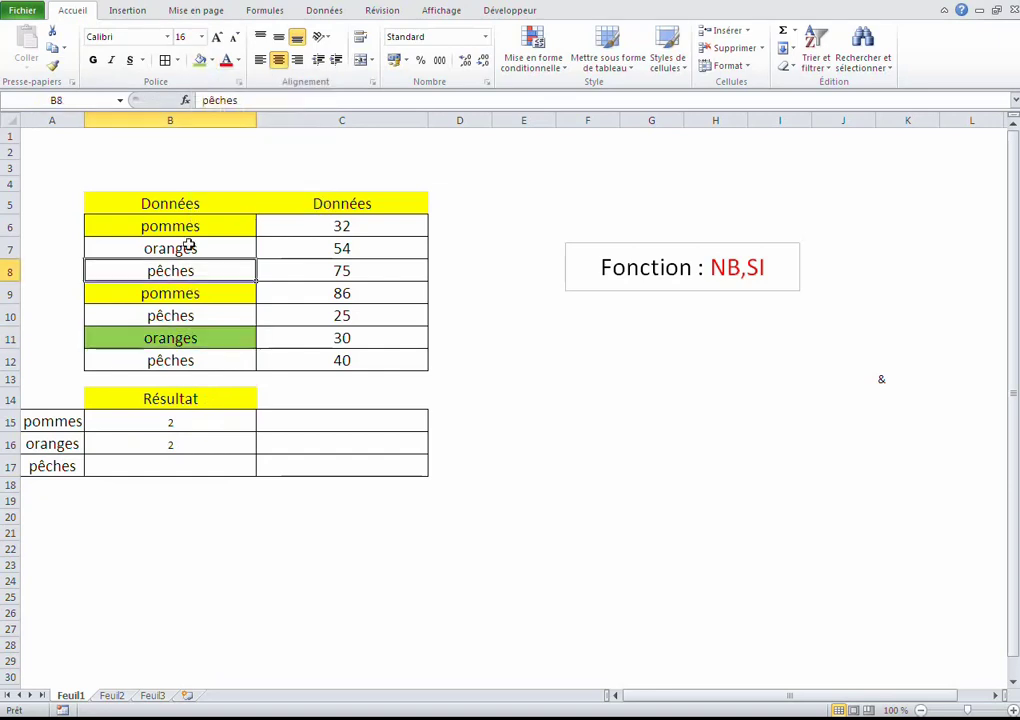
left_click(189, 248)
left_click(200, 60)
left_click(186, 359)
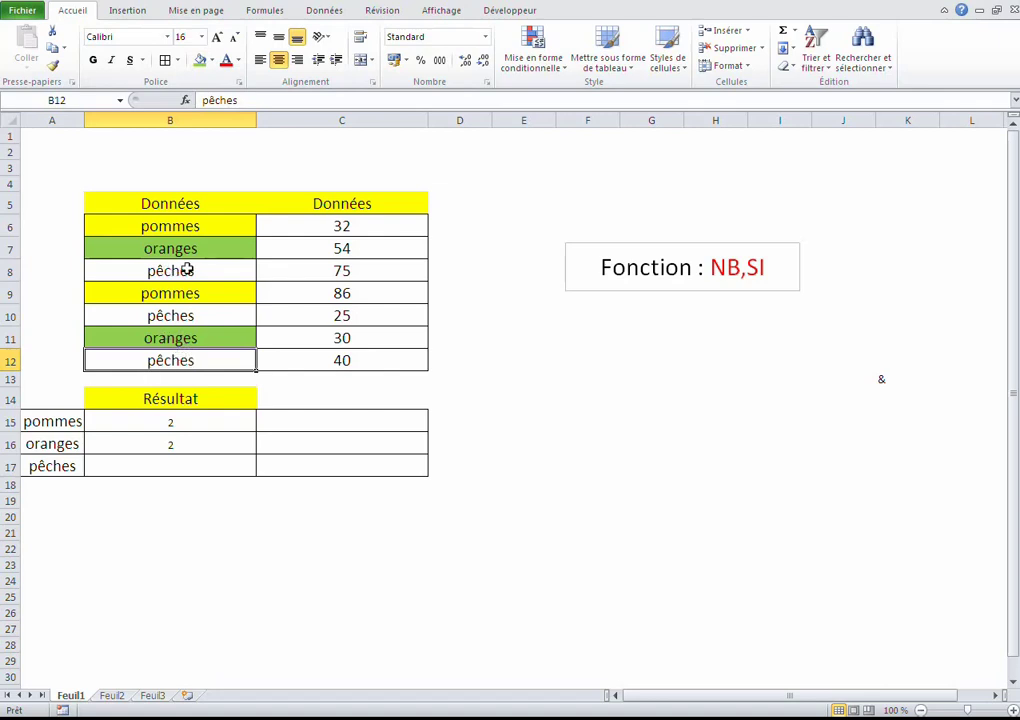
Enter =NB.SI(B6:B12;A17) in cell B17 to count the pêches entries.
left_click(166, 467)
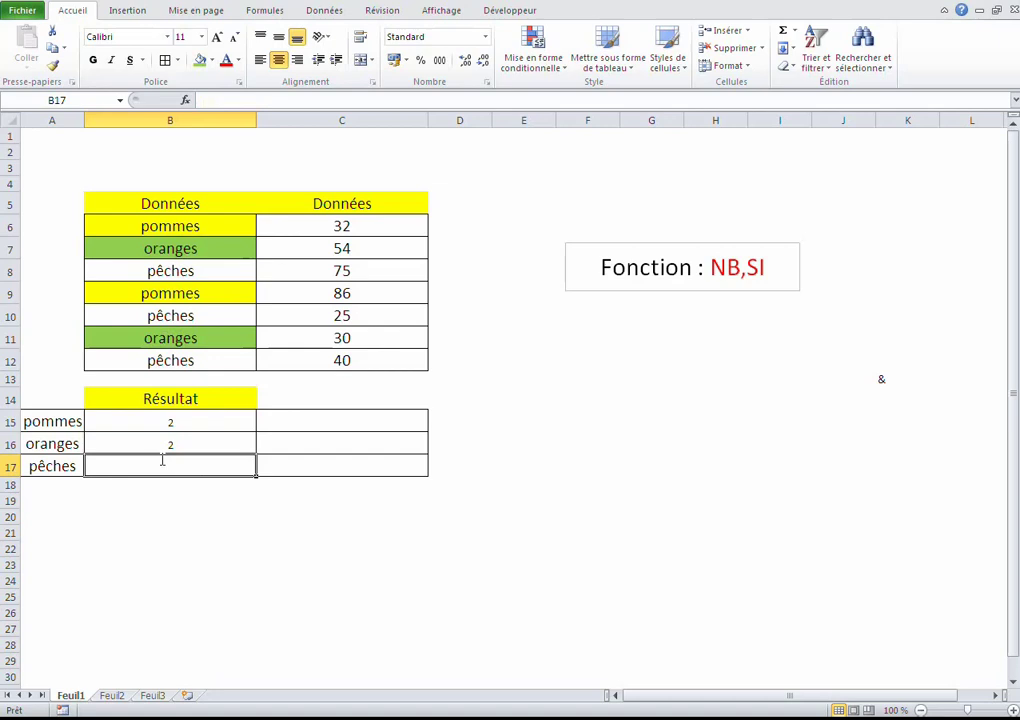
type("=")
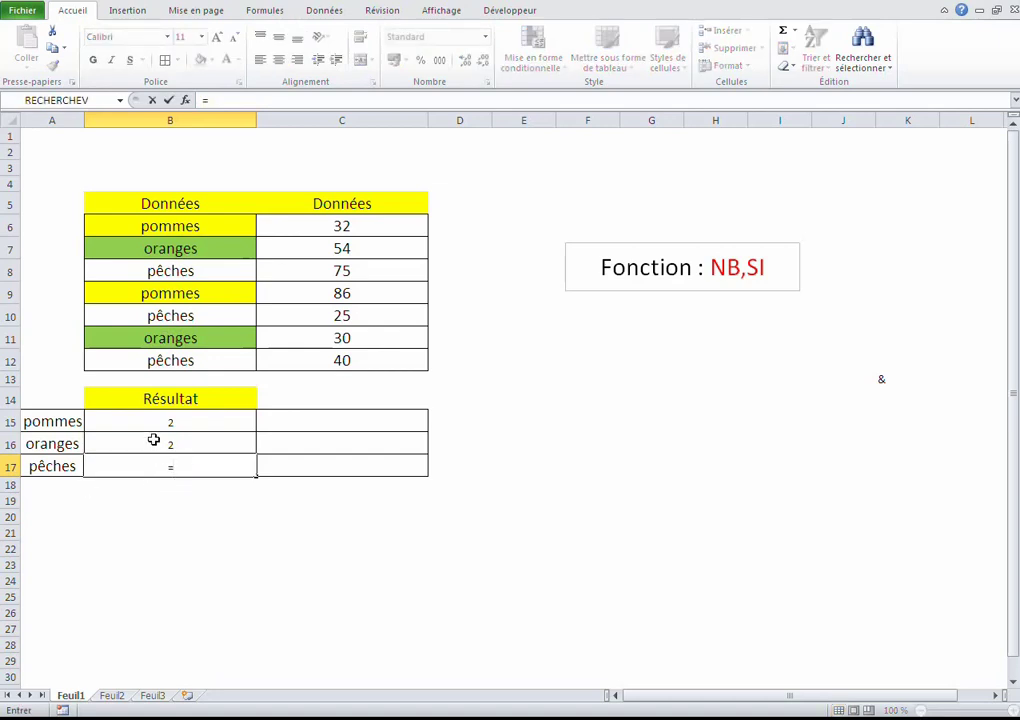
type("nb")
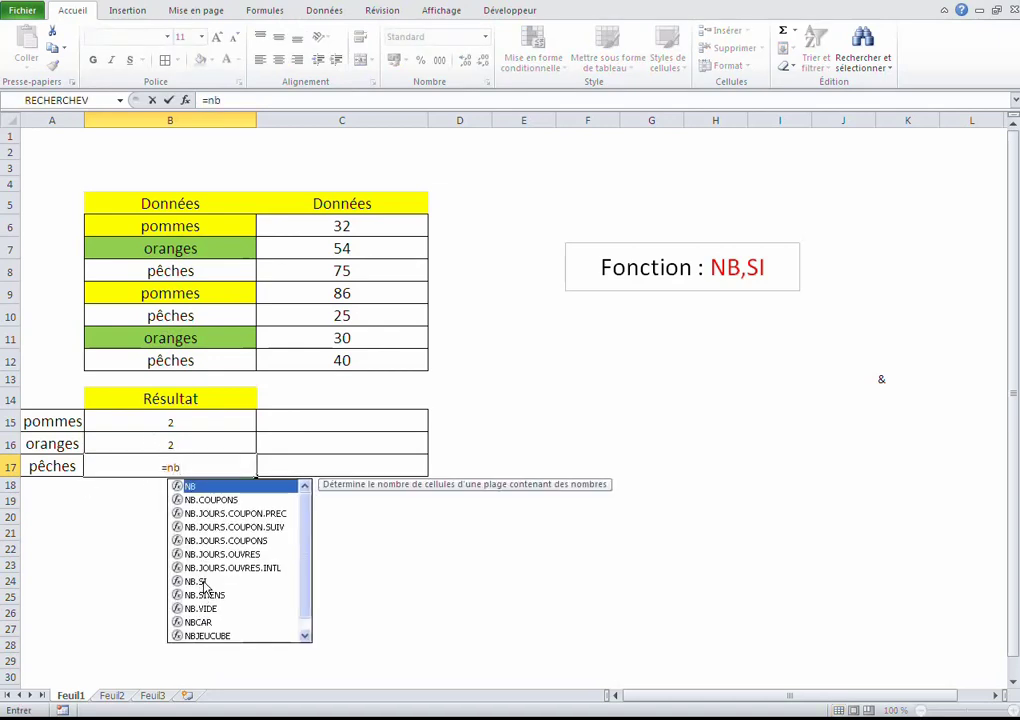
double_click(200, 581)
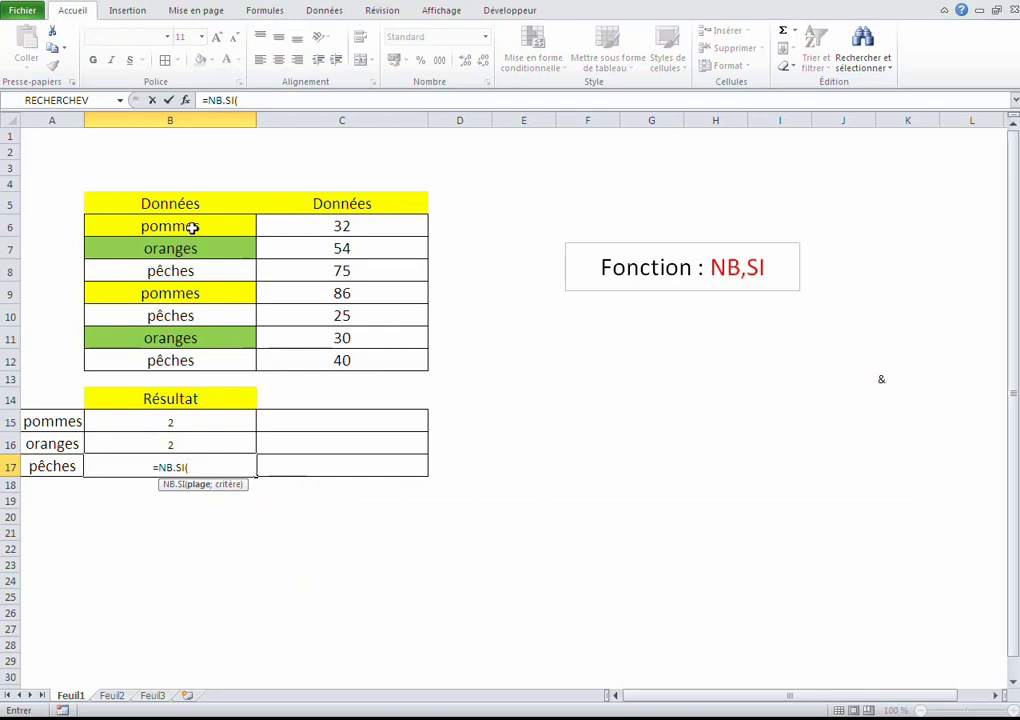
left_click_drag(197, 227, 187, 359)
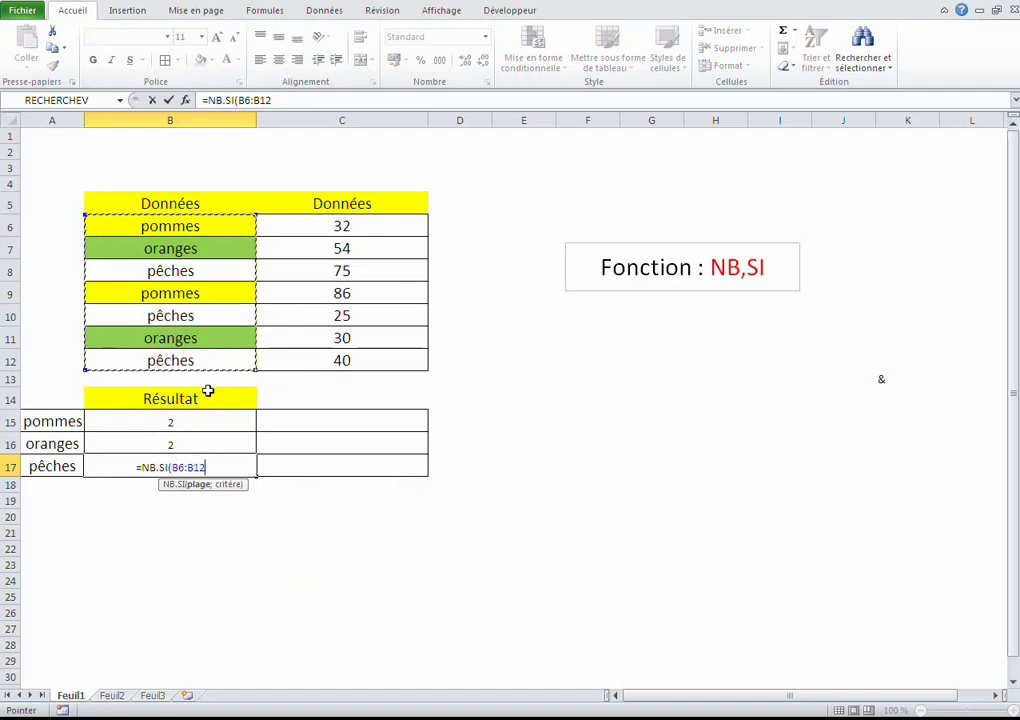
type(";")
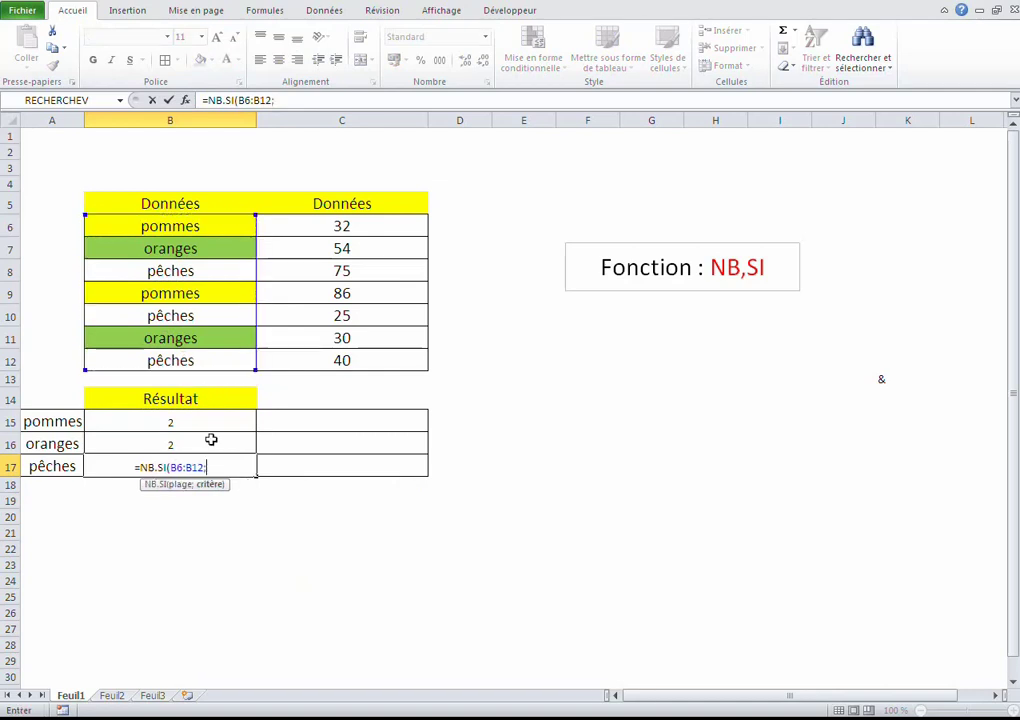
left_click(71, 469)
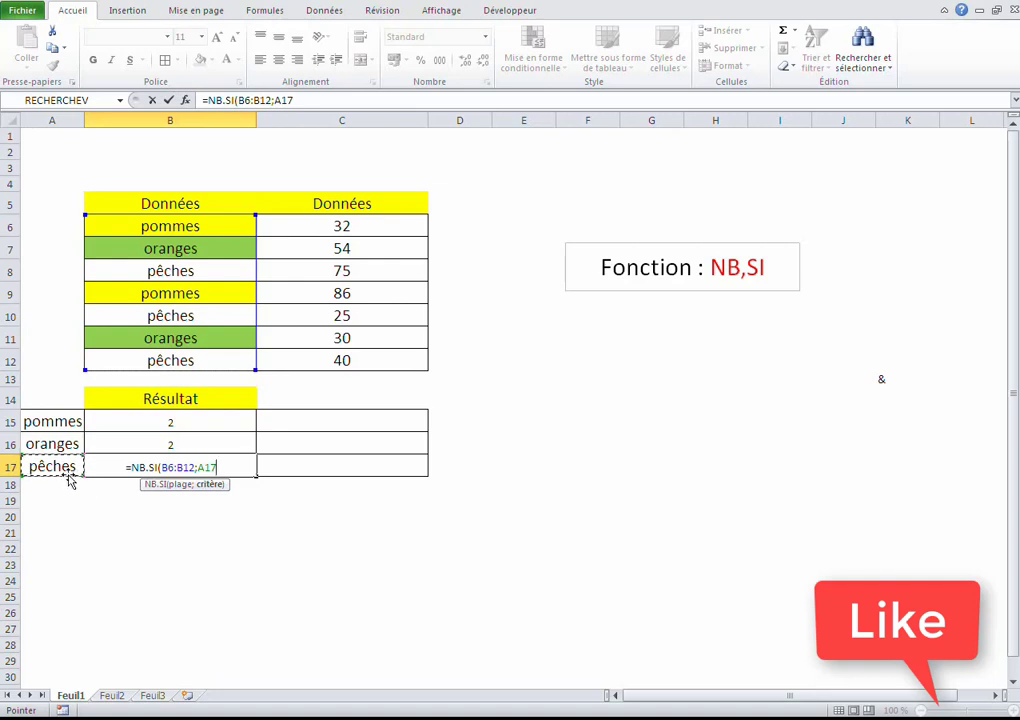
type(")")
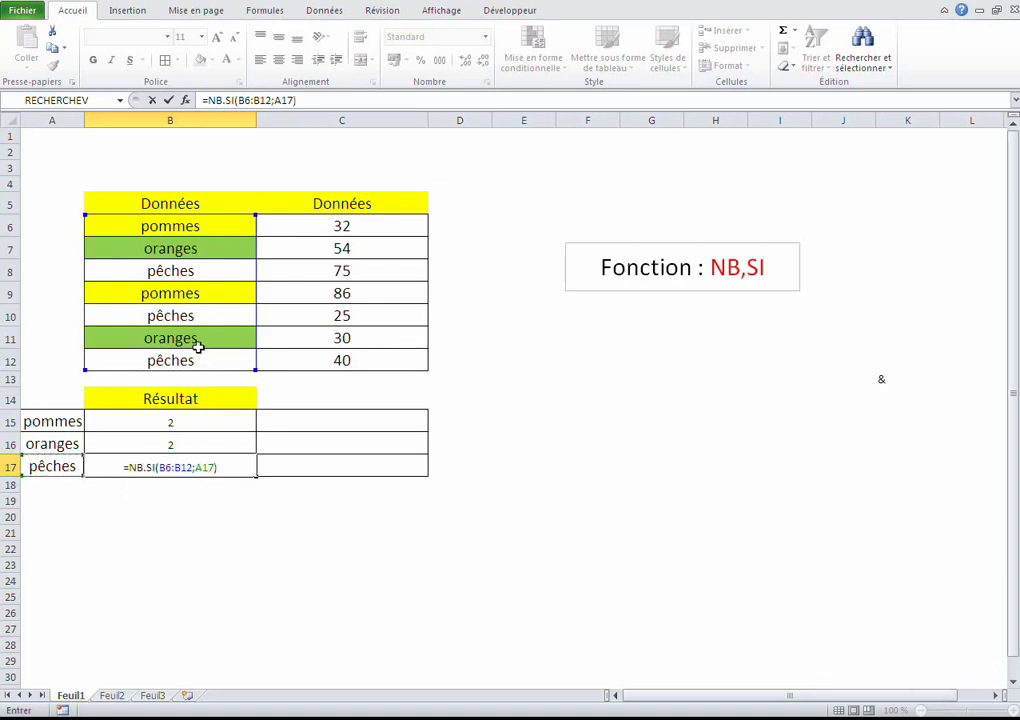
key("Return")
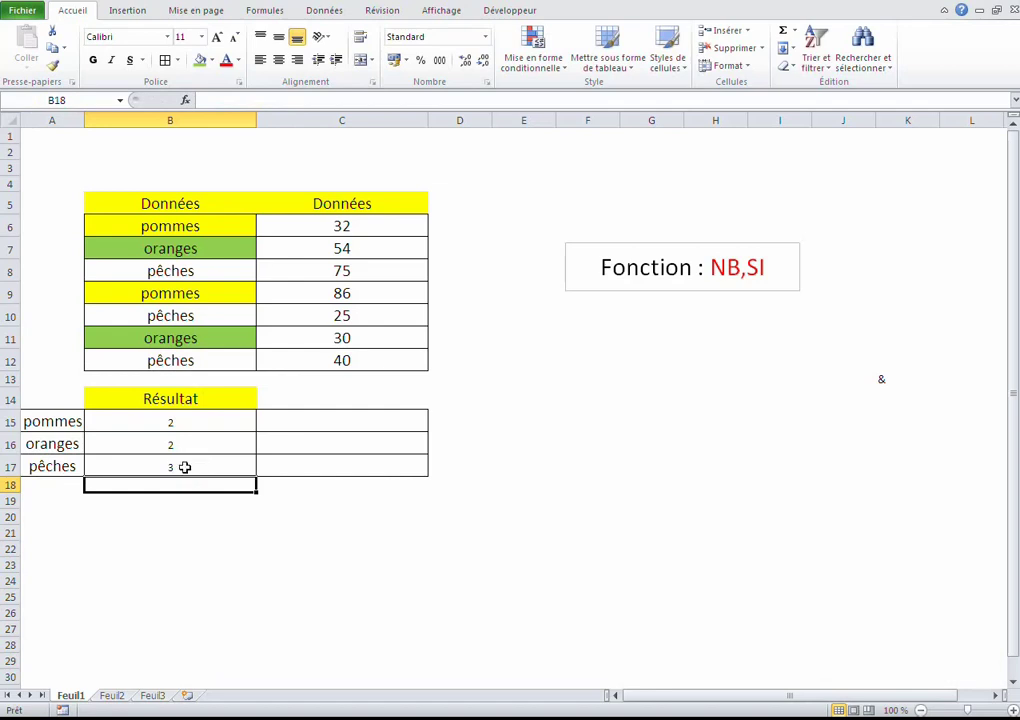
Enter =NB.SI(C6:C12;">60") in cell C15 to count the values above 60.
left_click(310, 420)
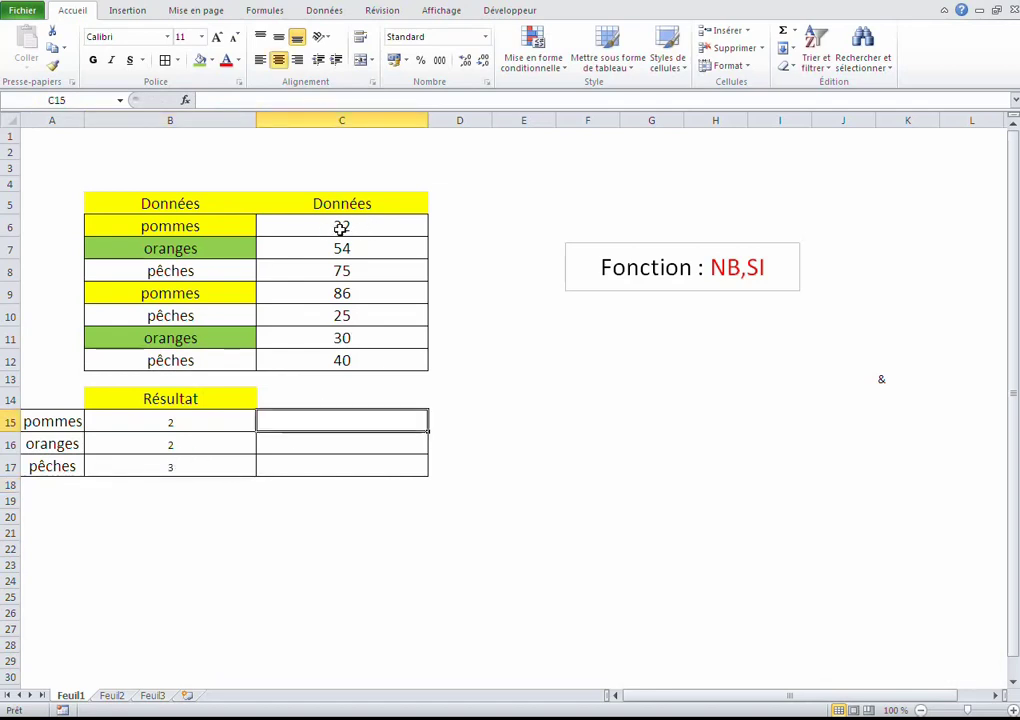
left_click(350, 316)
left_click_drag(344, 225, 338, 362)
left_click(295, 423)
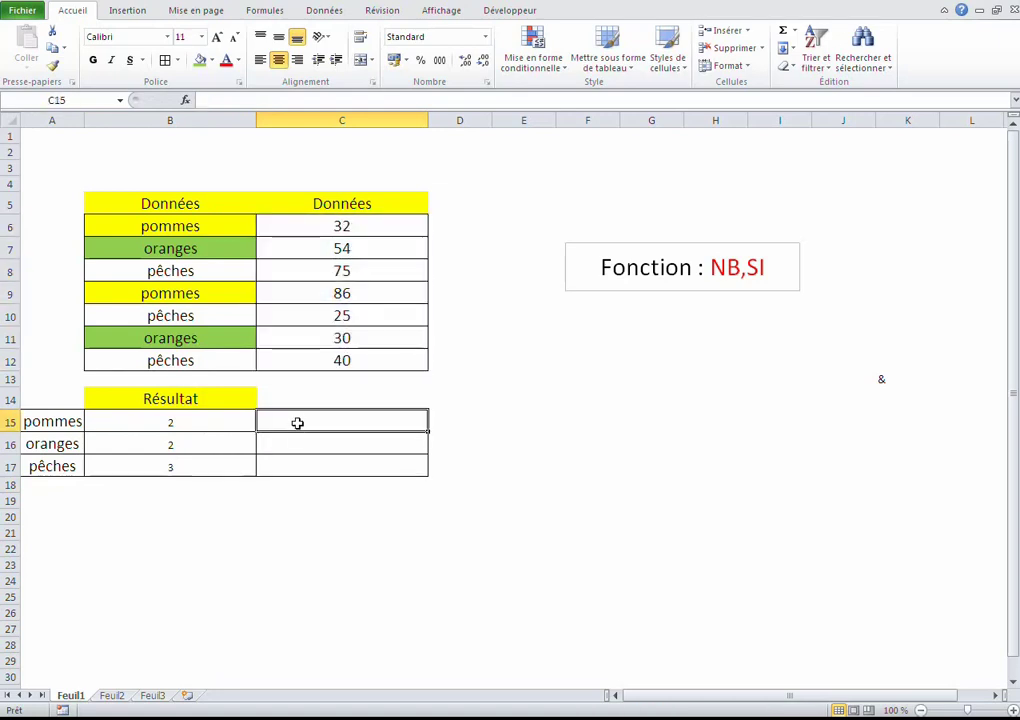
type("=n")
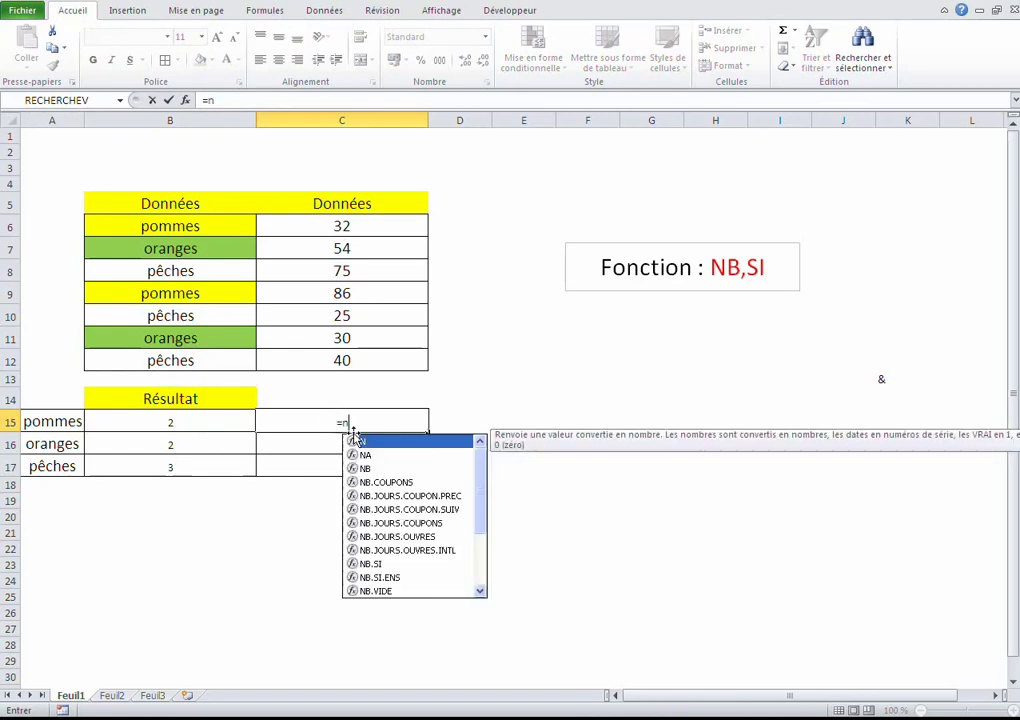
type("b")
key("Down")
key("Down")
key("Down")
key("Down")
key("Down")
key("Down")
key("Down")
key("Tab")
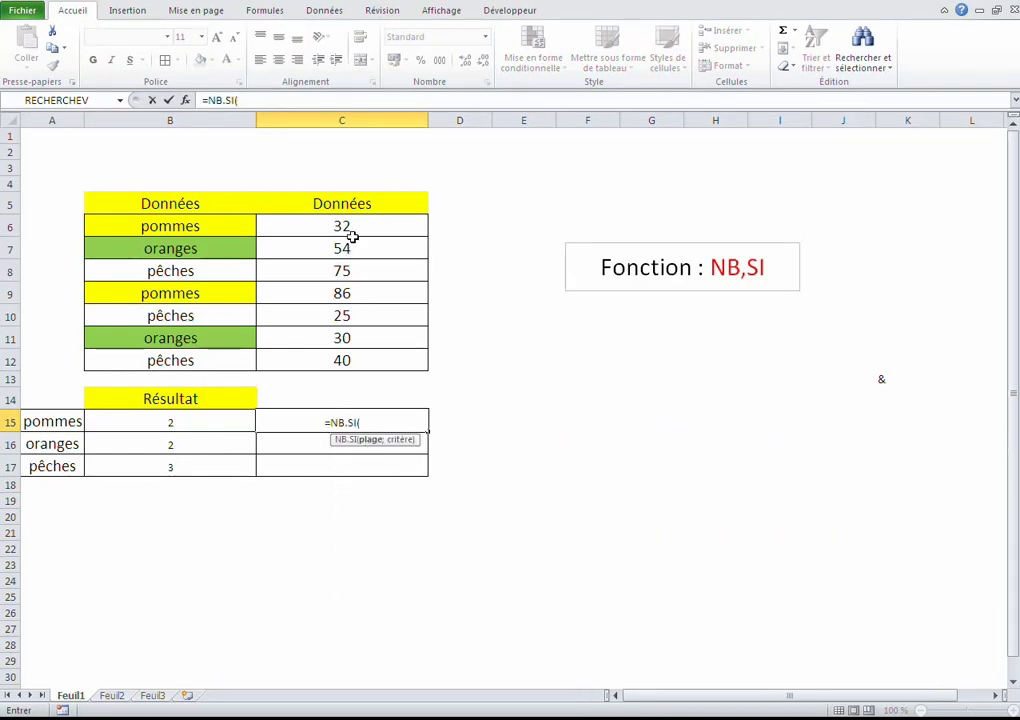
left_click_drag(363, 226, 357, 360)
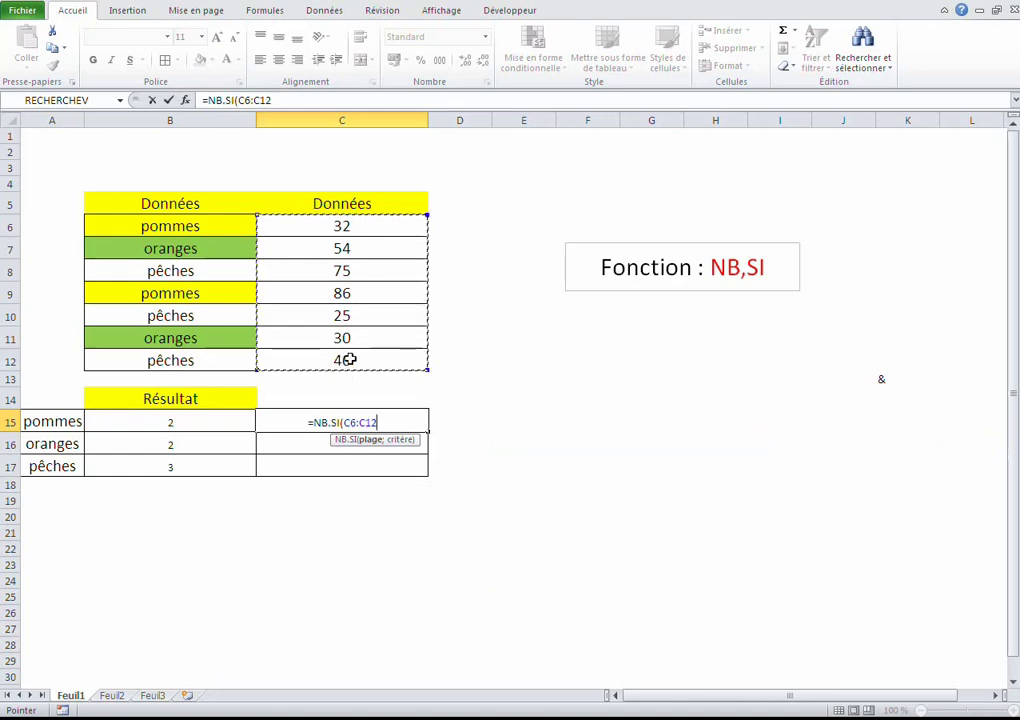
type(";")
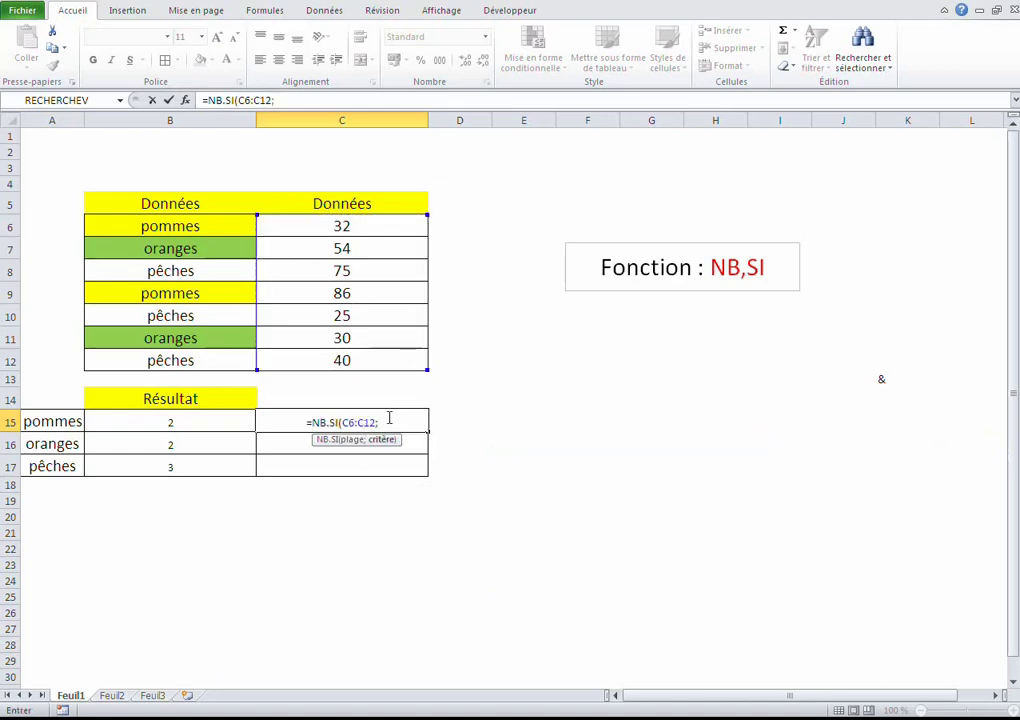
type("\"<")
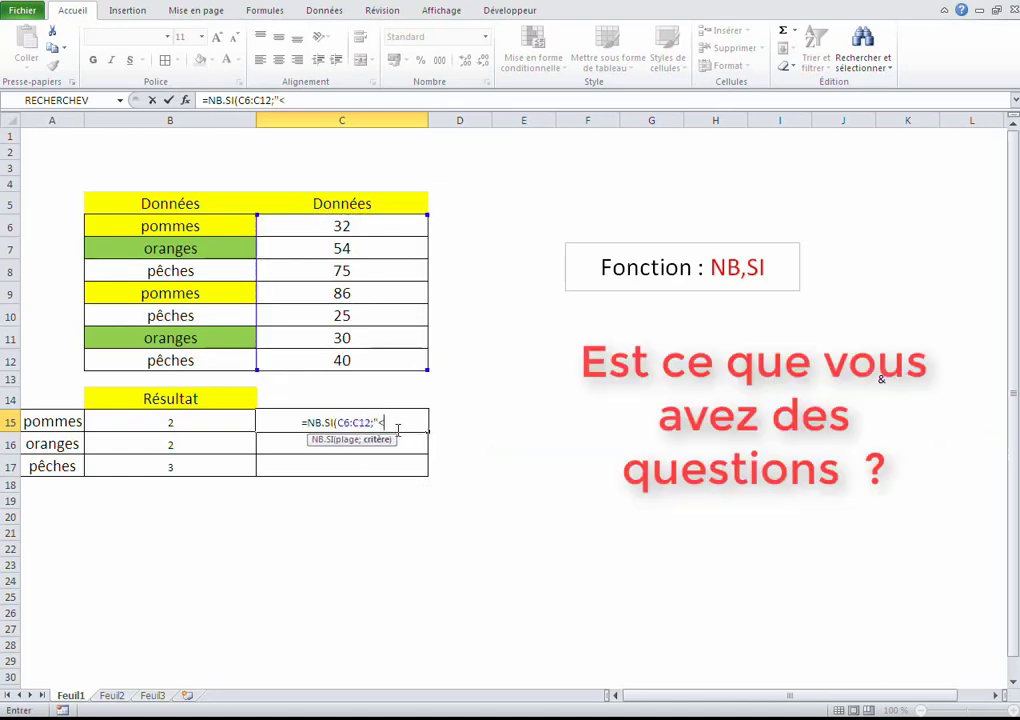
key("BackSpace")
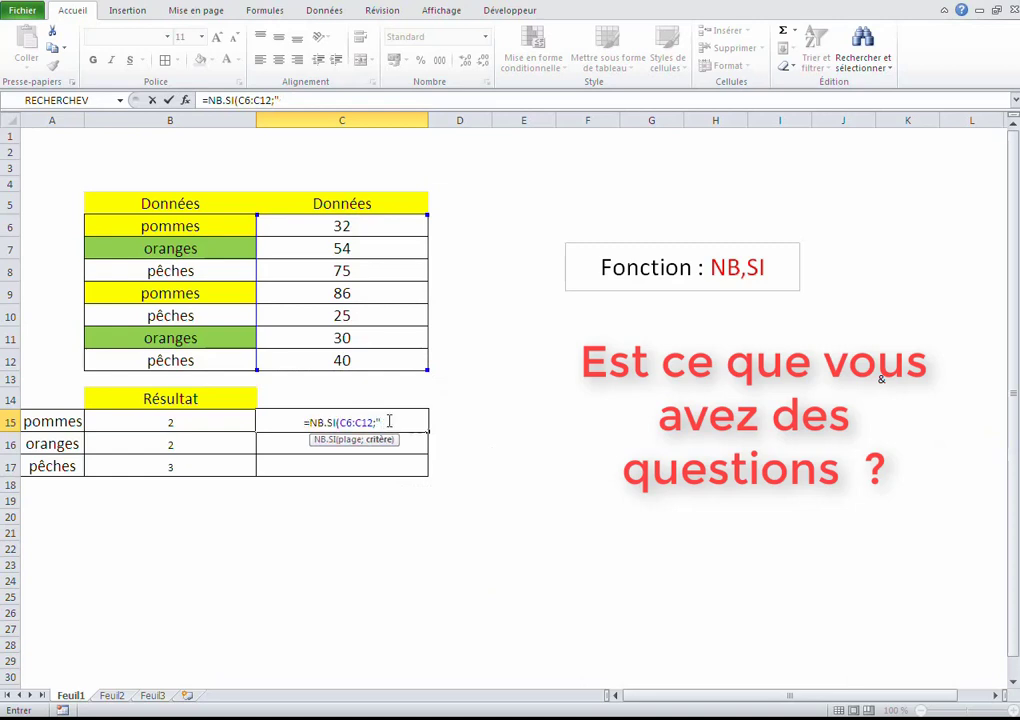
type(">")
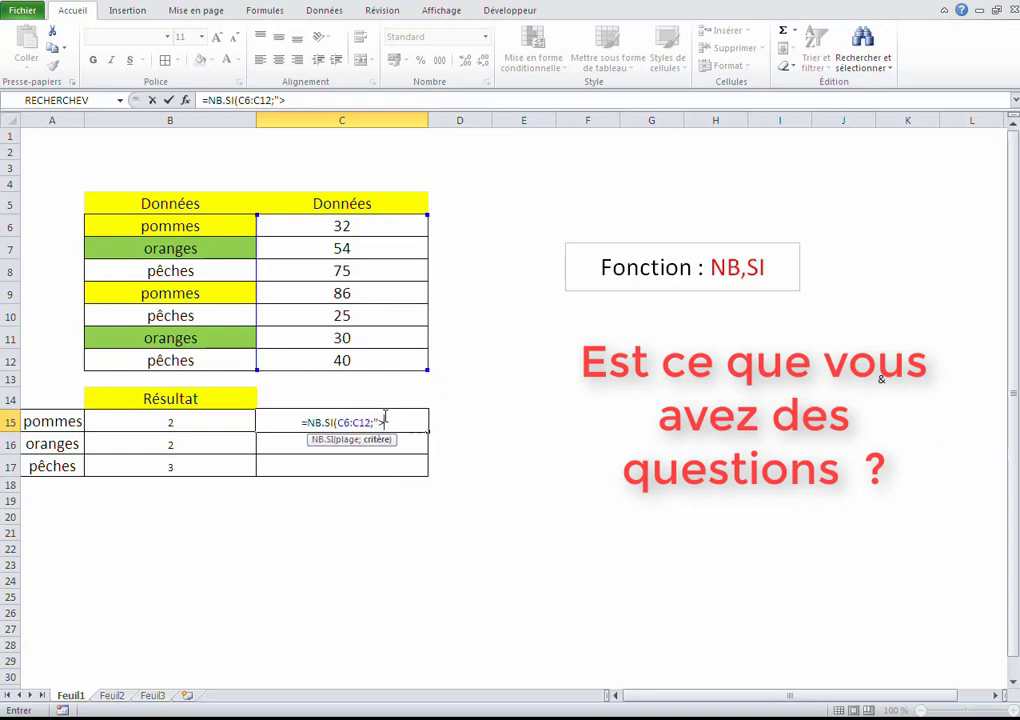
type("60")
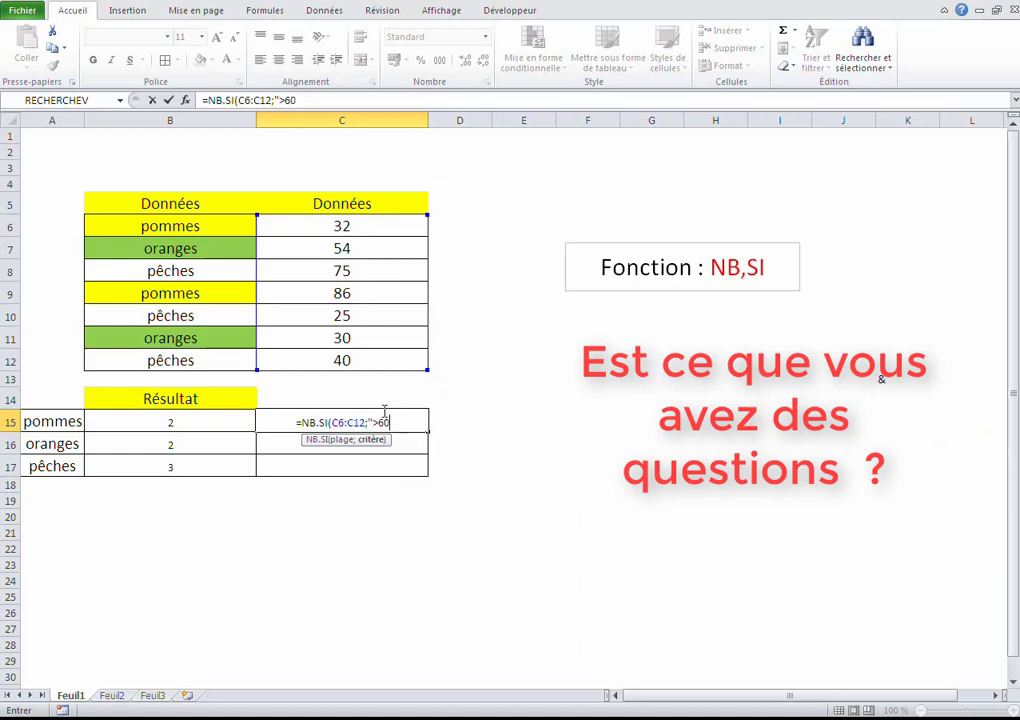
type("\")")
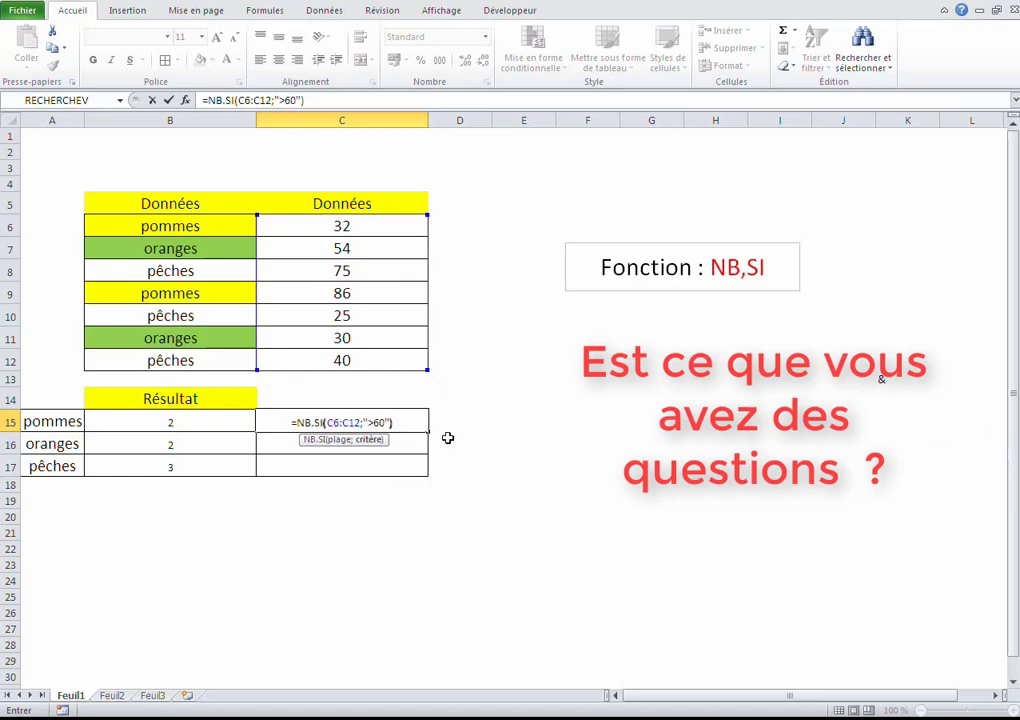
key("Return")
Fill the two cells with values above 60, C8 and C9, in the data table with light green.
left_click(352, 266)
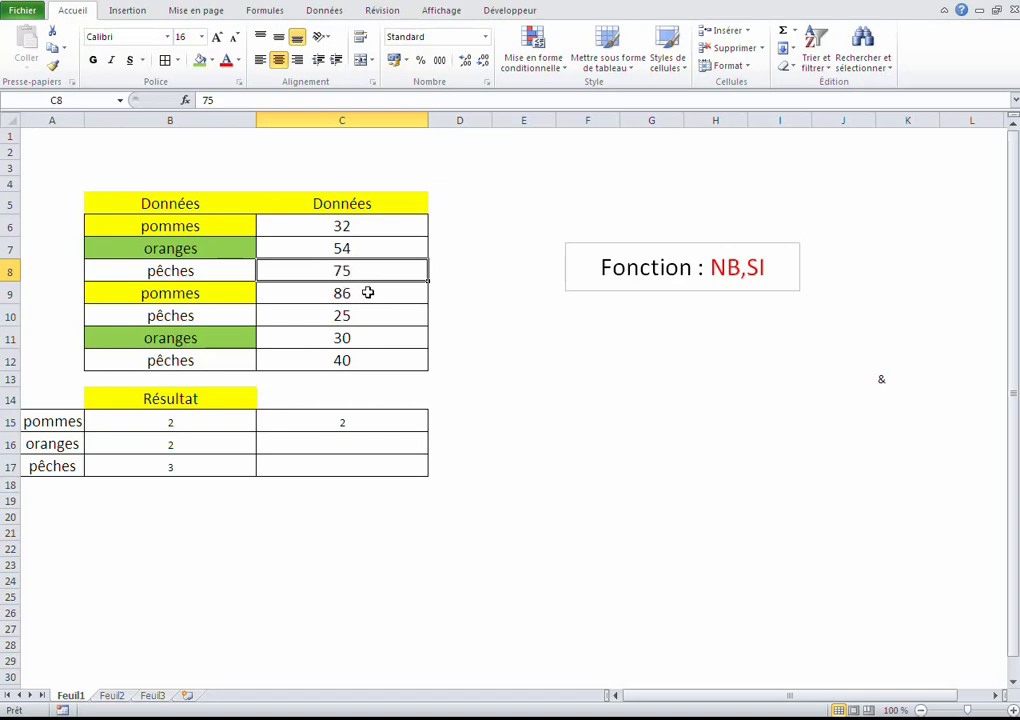
left_click(364, 293)
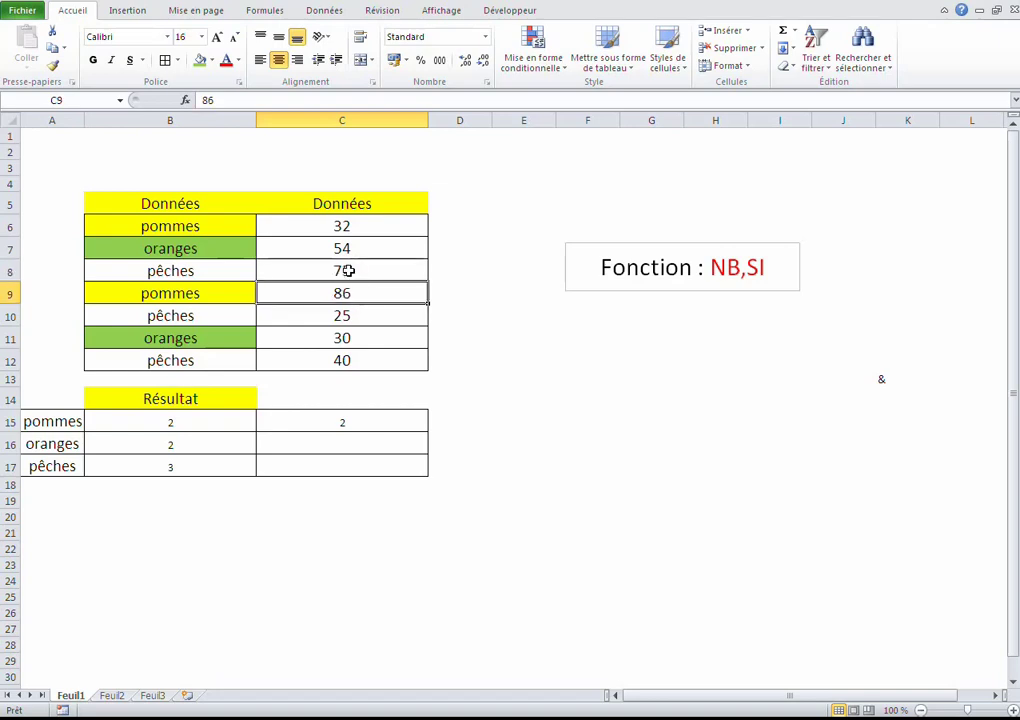
left_click_drag(348, 271, 346, 293)
left_click(346, 271)
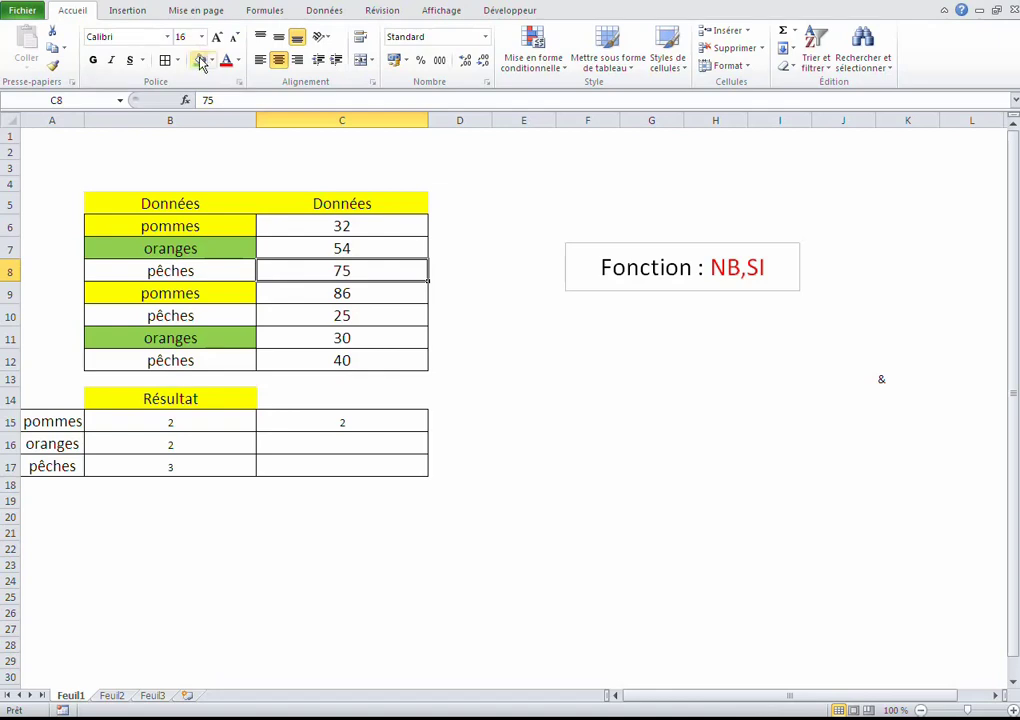
left_click(200, 60)
left_click(355, 298)
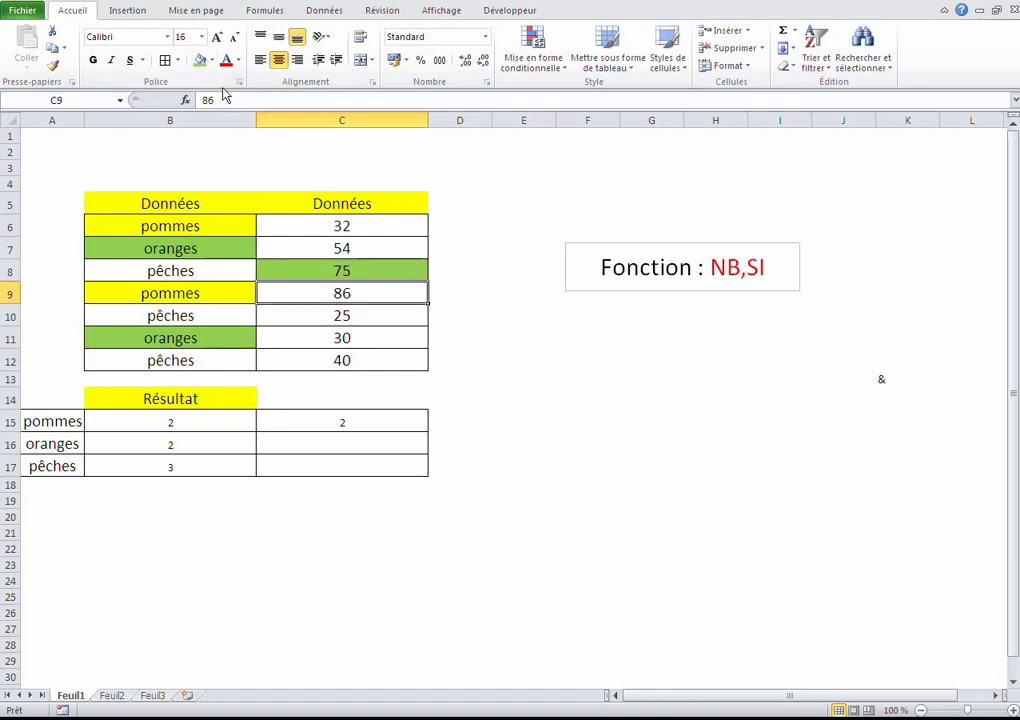
left_click(200, 60)
left_click(343, 343)
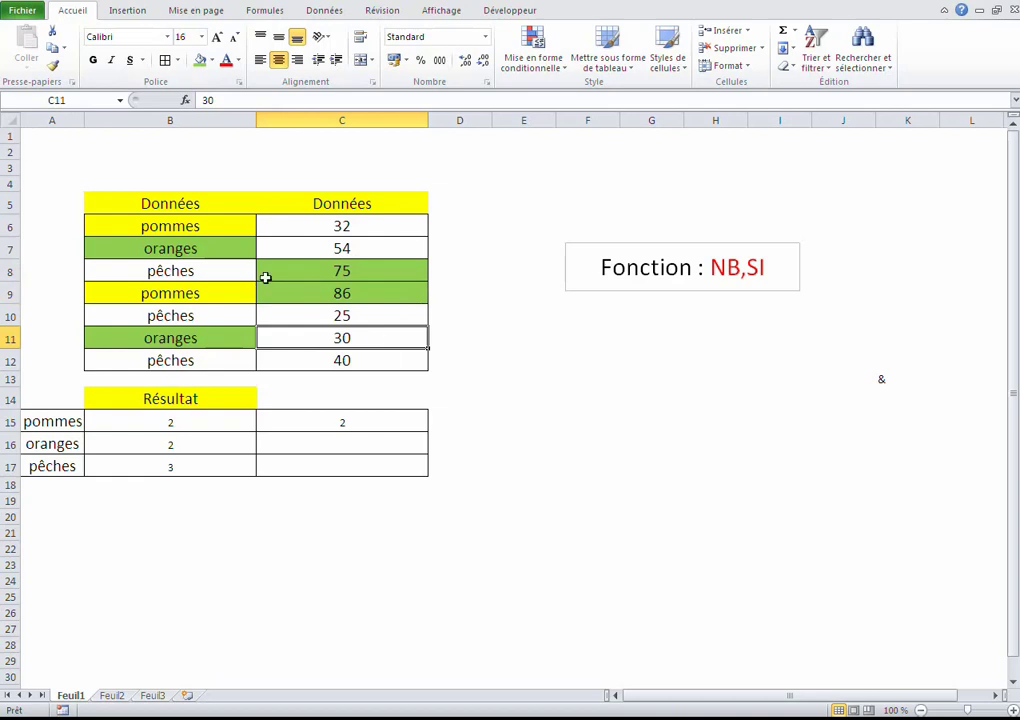
Enter =NB.SI(C6:C12;"<60") in cell C16 to count the values below 60, and check the matching cells in C6:C12.
left_click(361, 443)
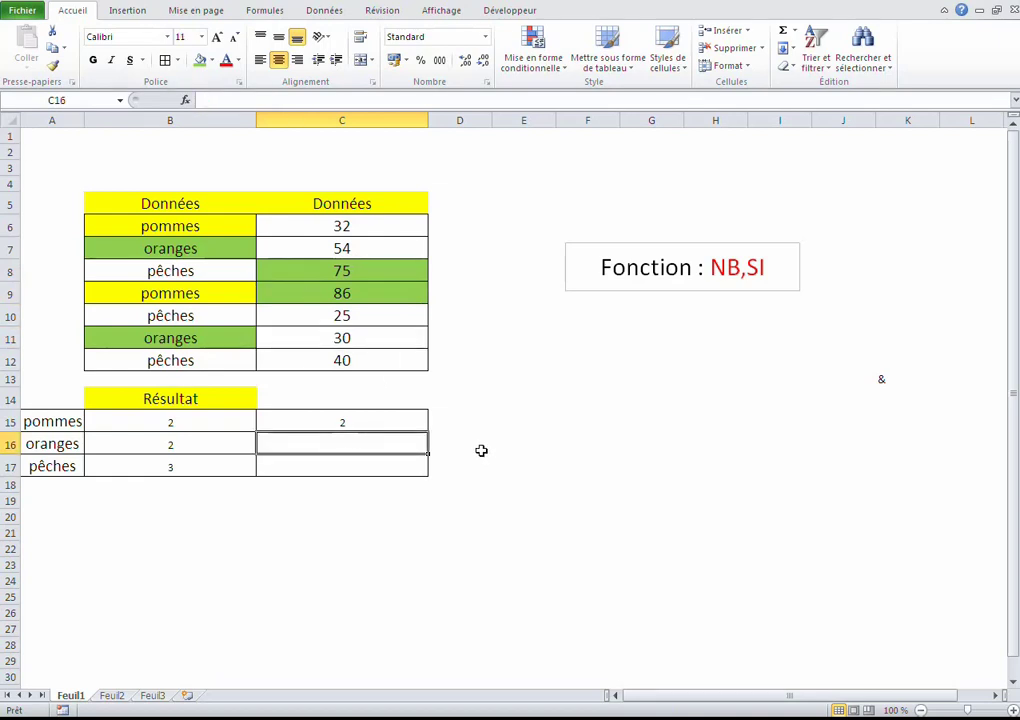
type("=")
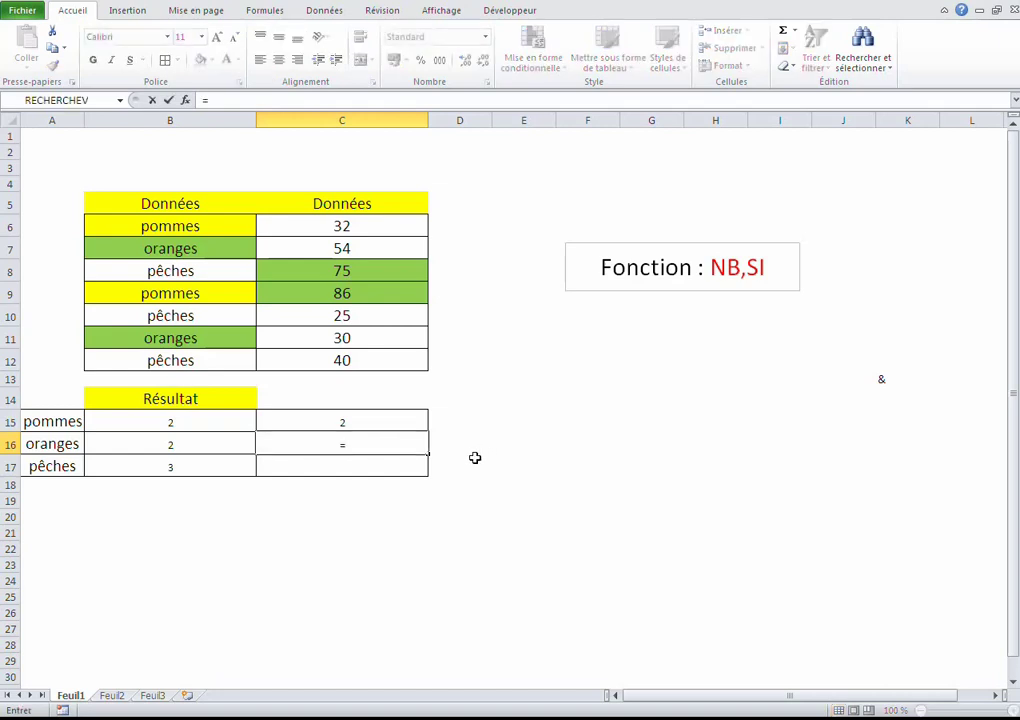
type("nb")
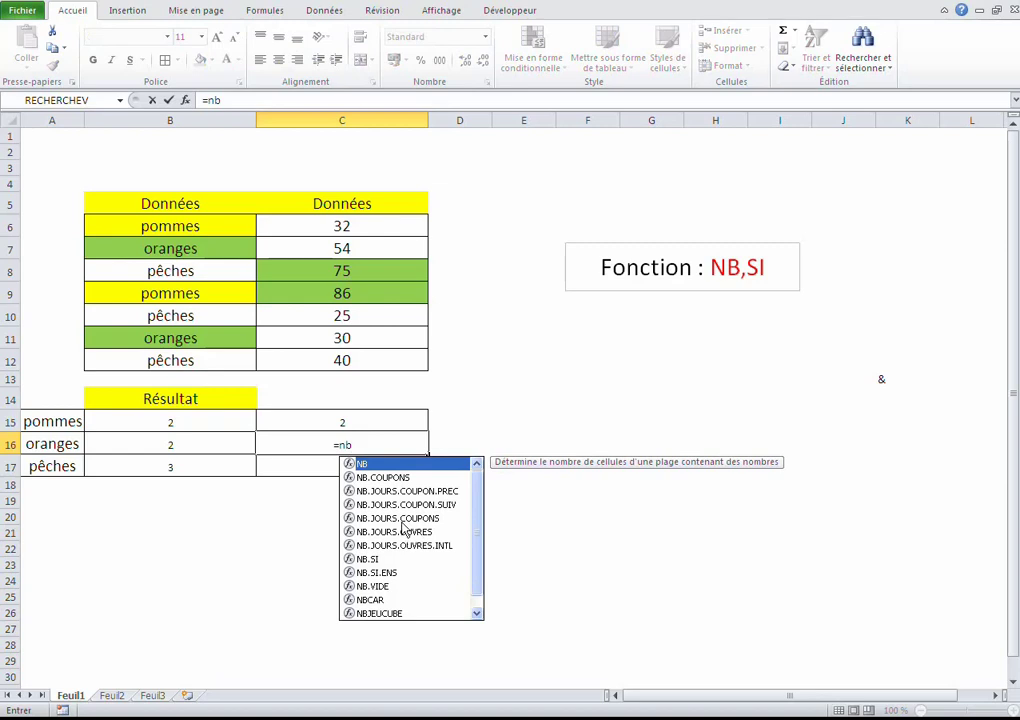
double_click(375, 559)
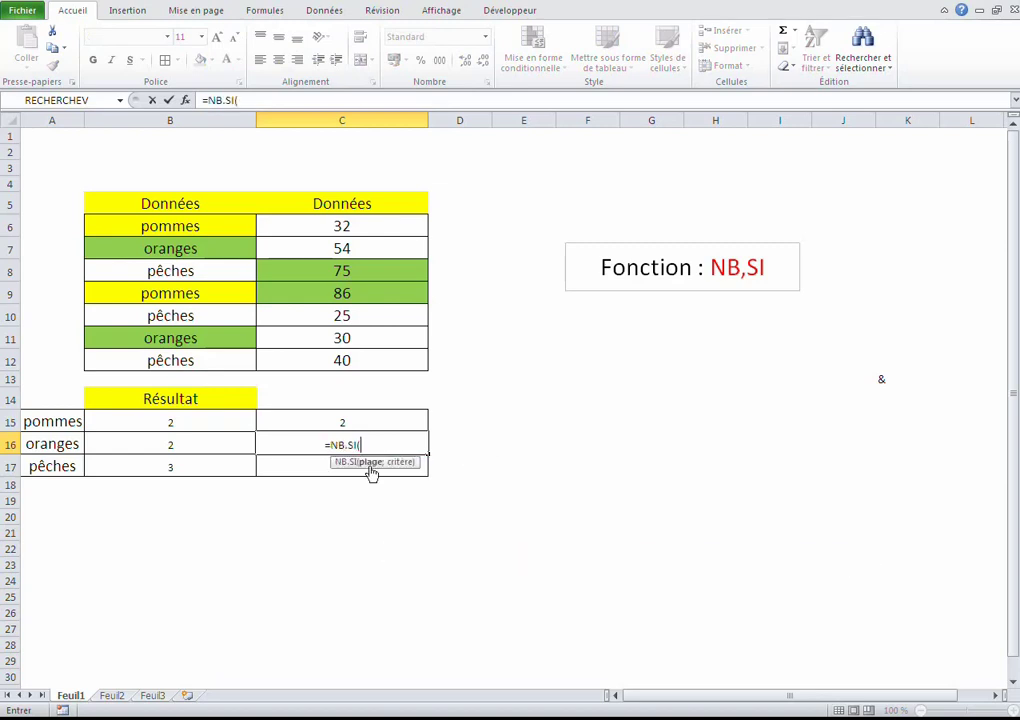
left_click_drag(362, 226, 363, 361)
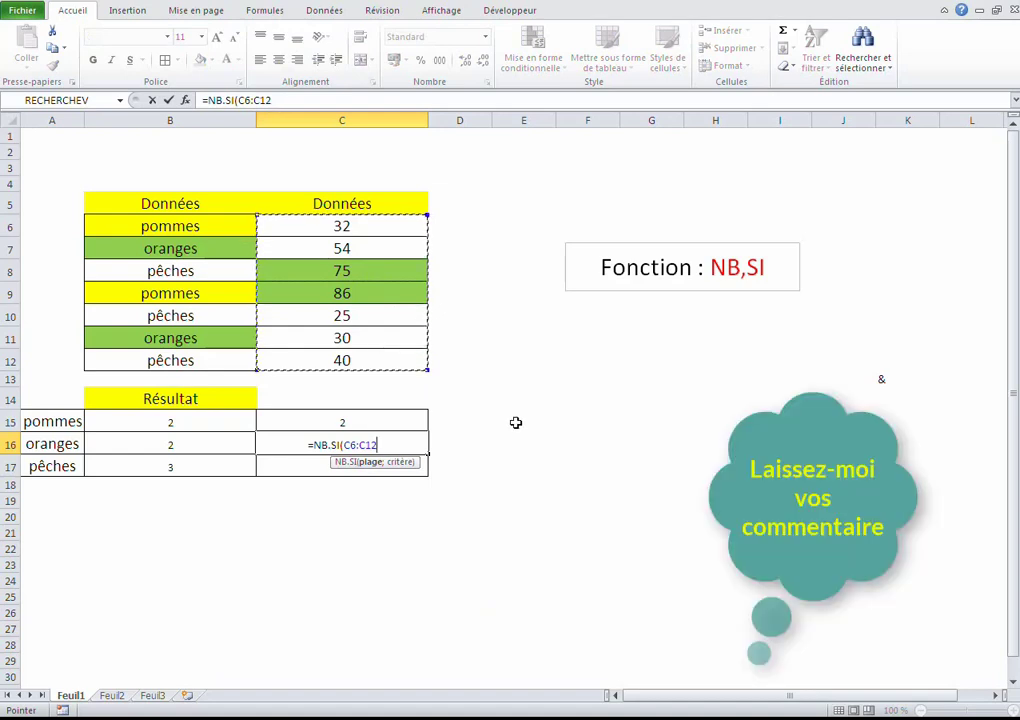
type(";")
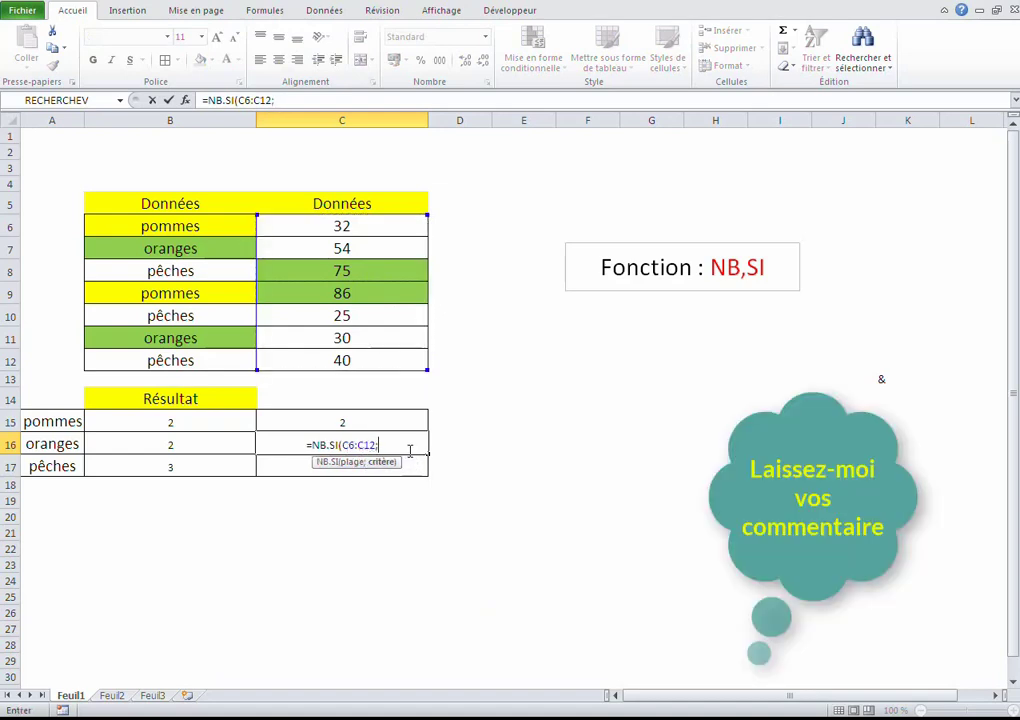
type("\"")
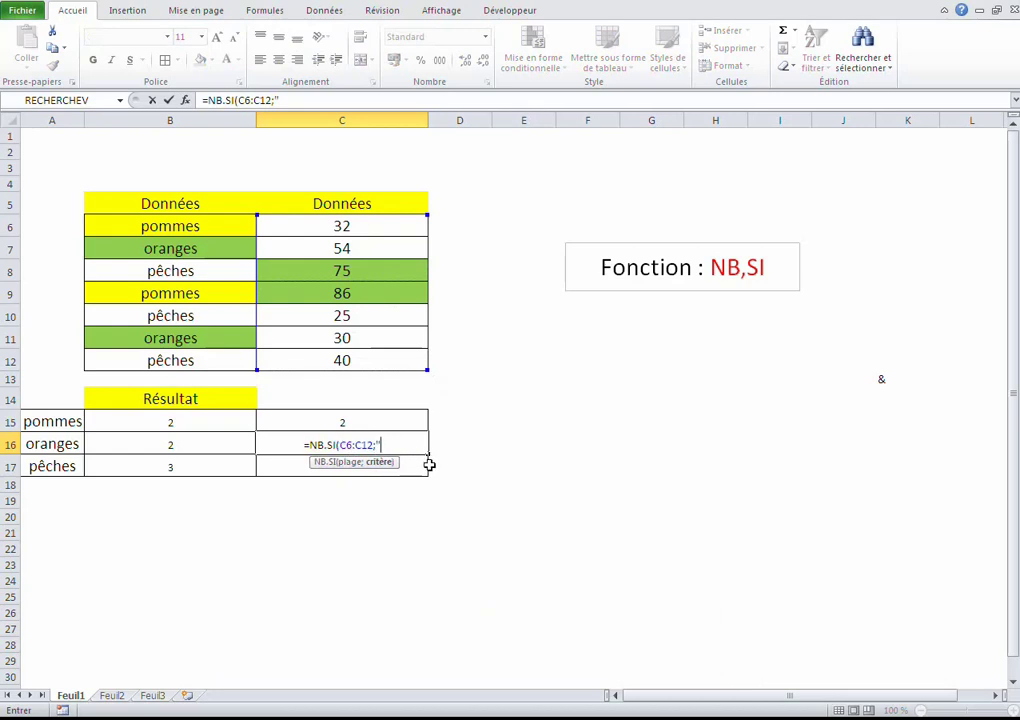
type("<")
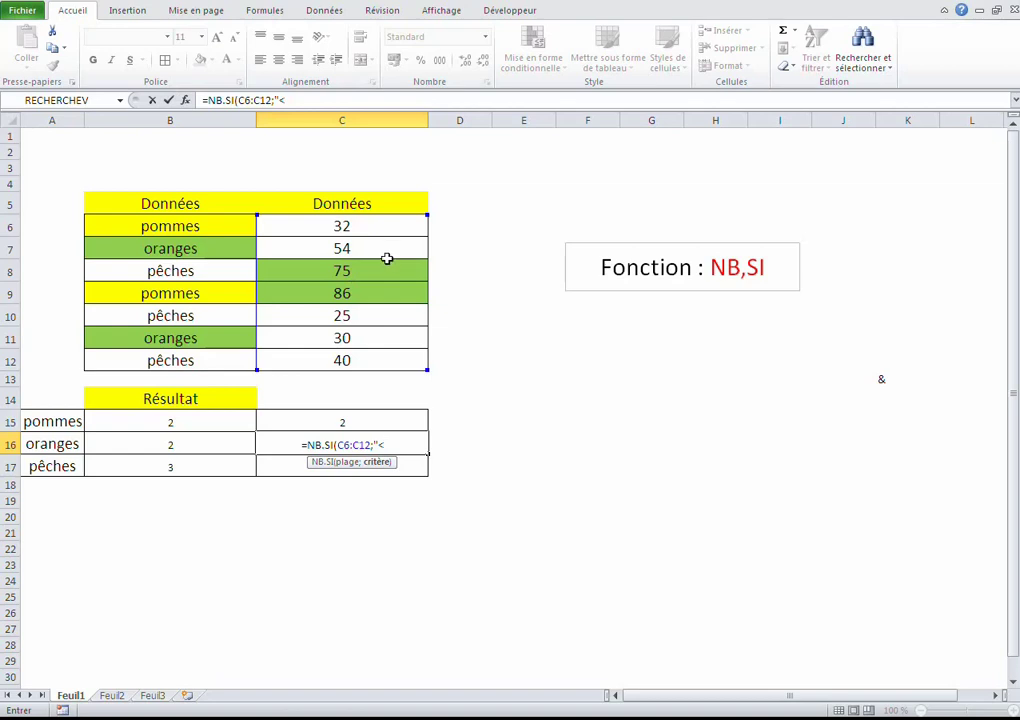
type("60")
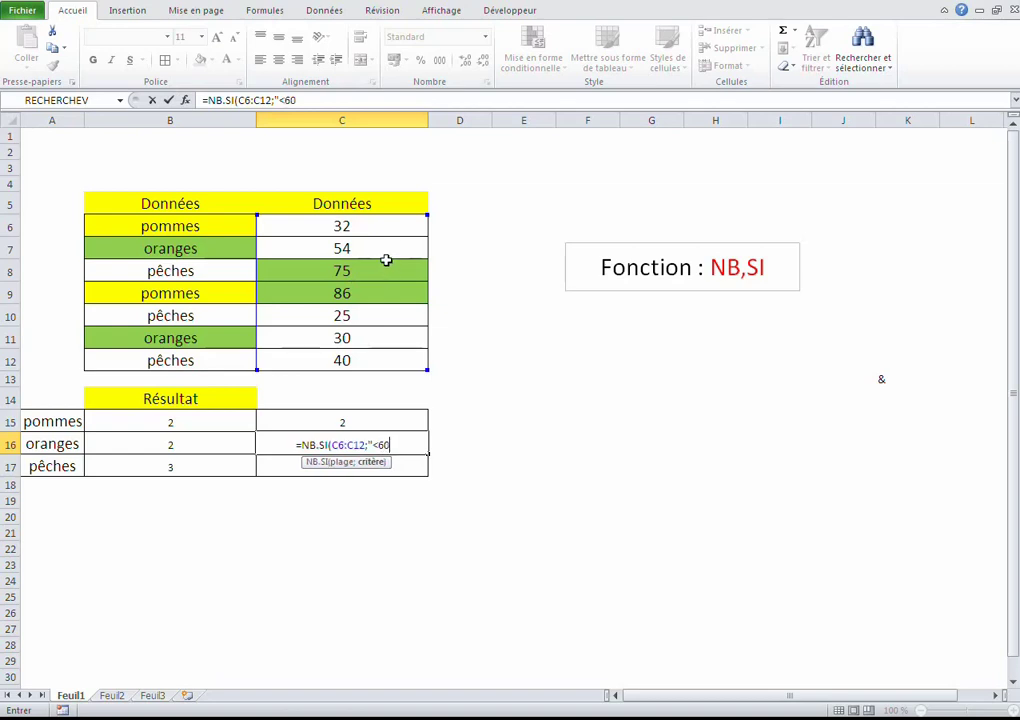
type("\"")
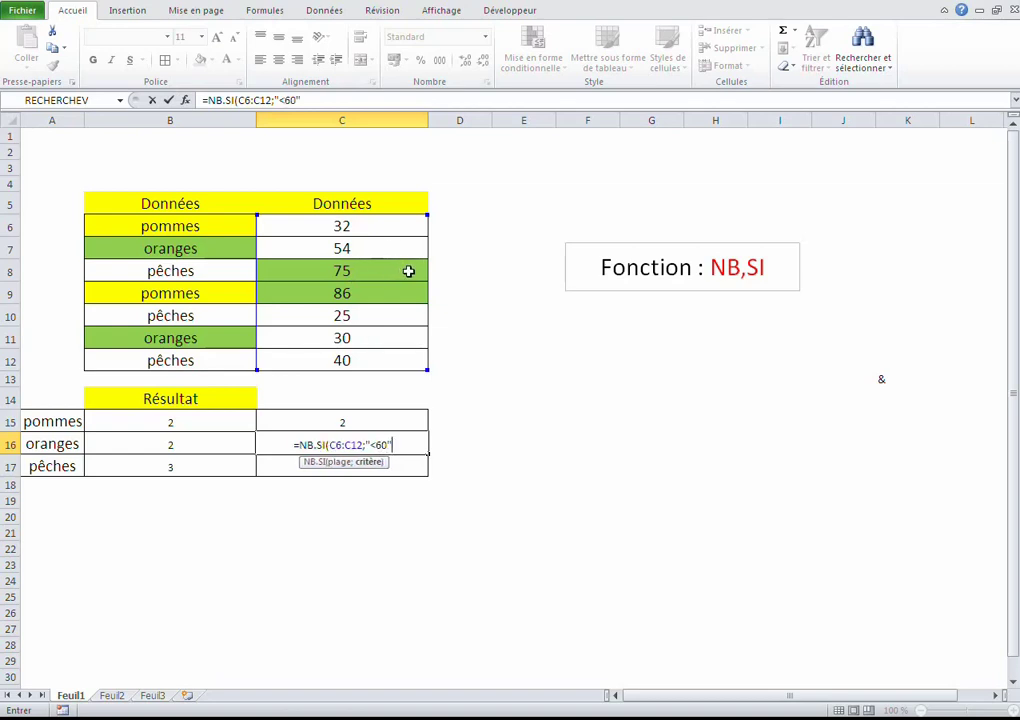
type(")")
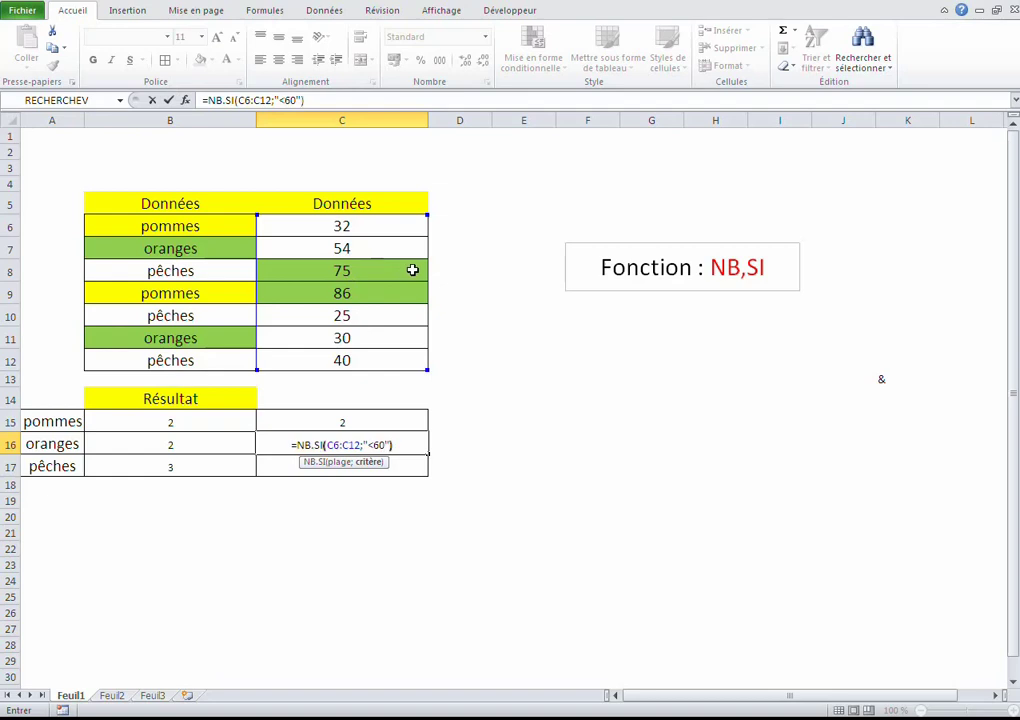
key("Return")
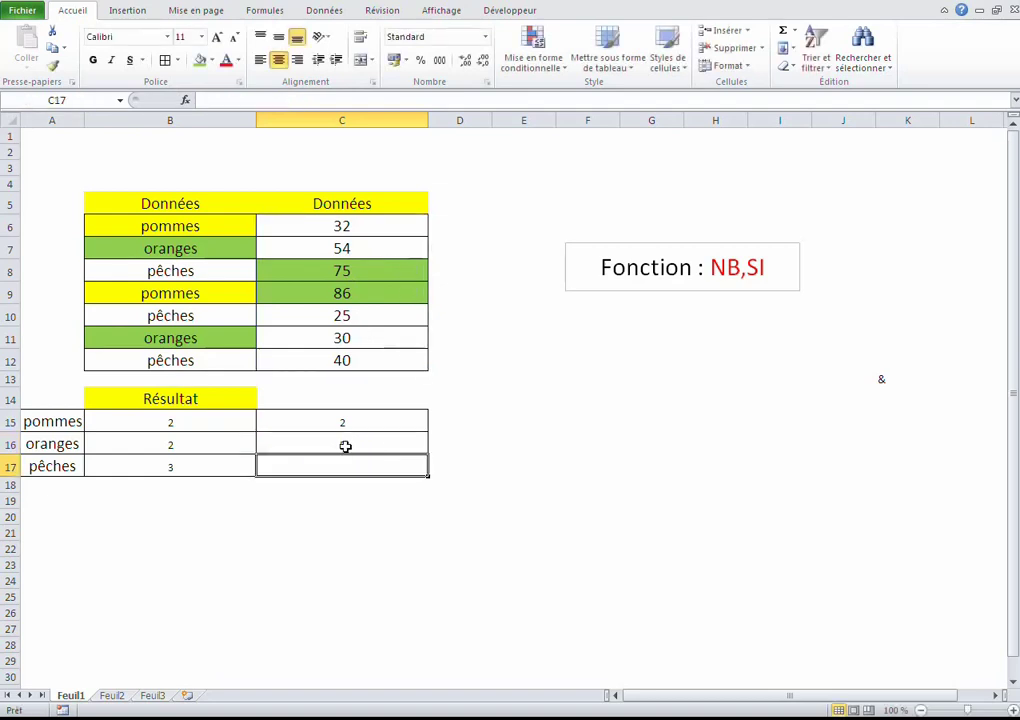
left_click(347, 356)
left_click(347, 336)
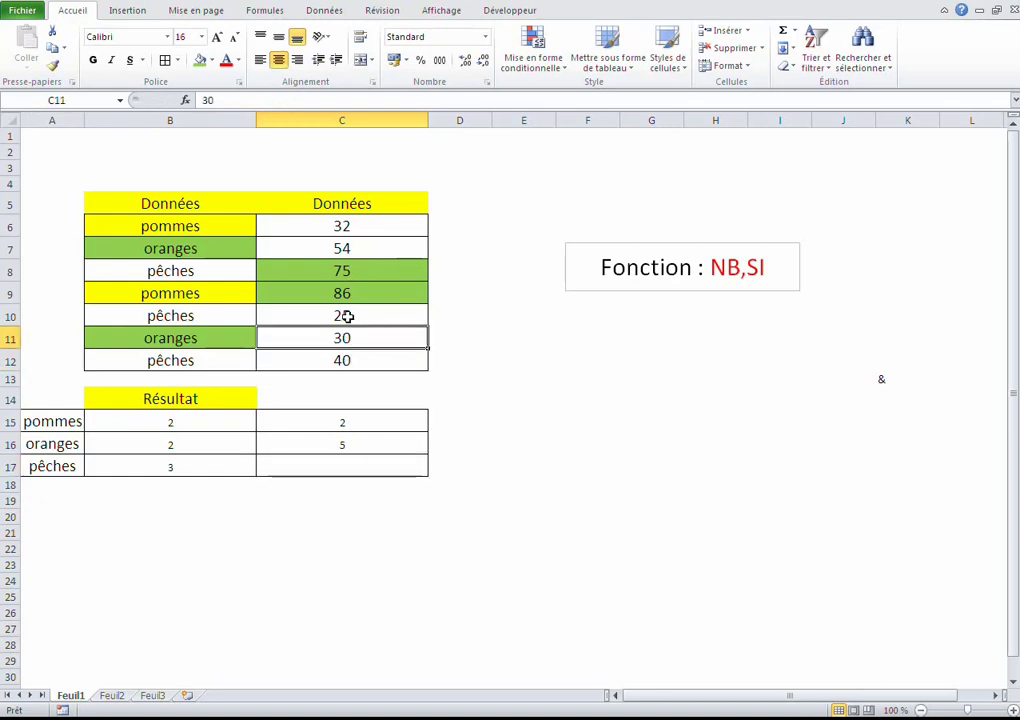
left_click(346, 316)
left_click(346, 250)
left_click(355, 228)
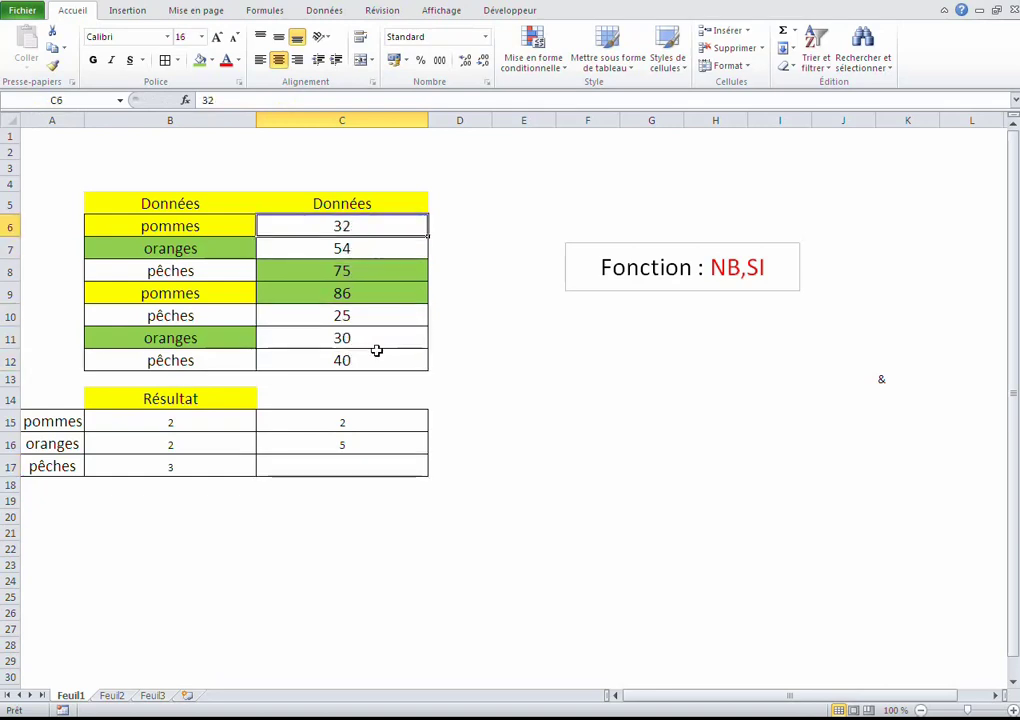
Enter =NB.SI(C6:C12;">=100") in cell C17 to count the values of at least 100, and reselect C17 to review its formula.
left_click(340, 467)
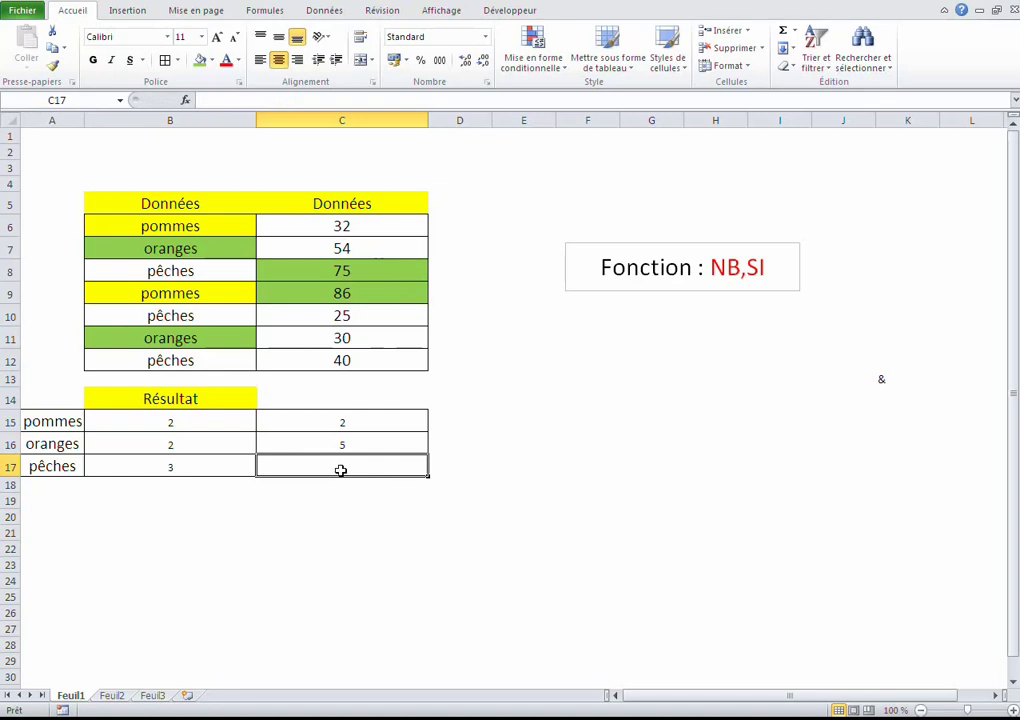
type("=")
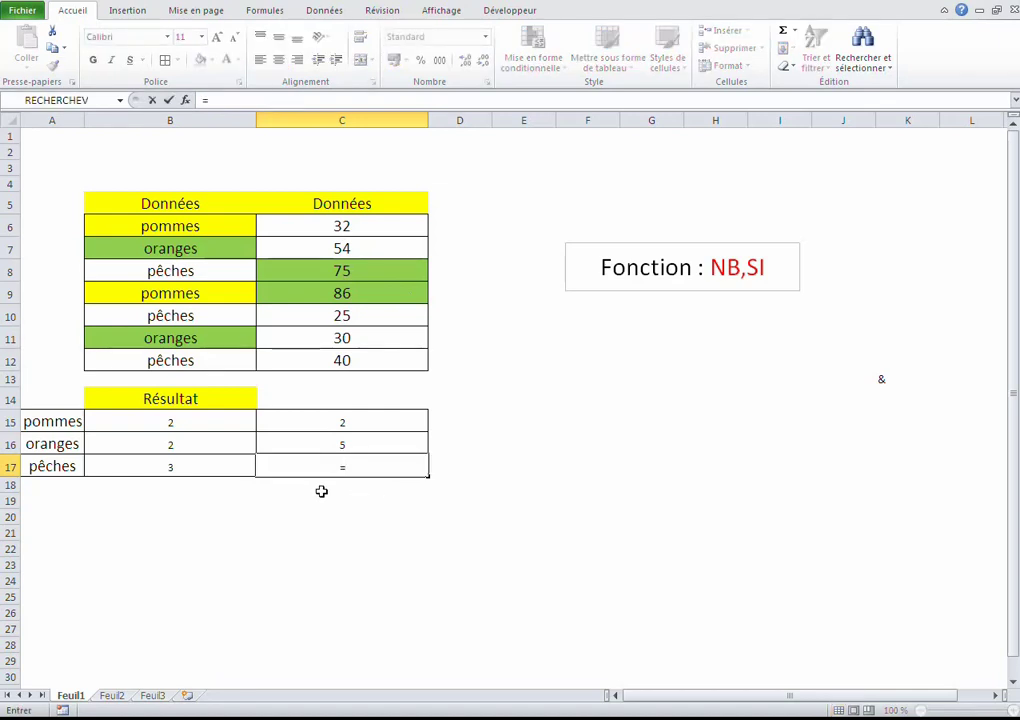
type("nb")
double_click(370, 582)
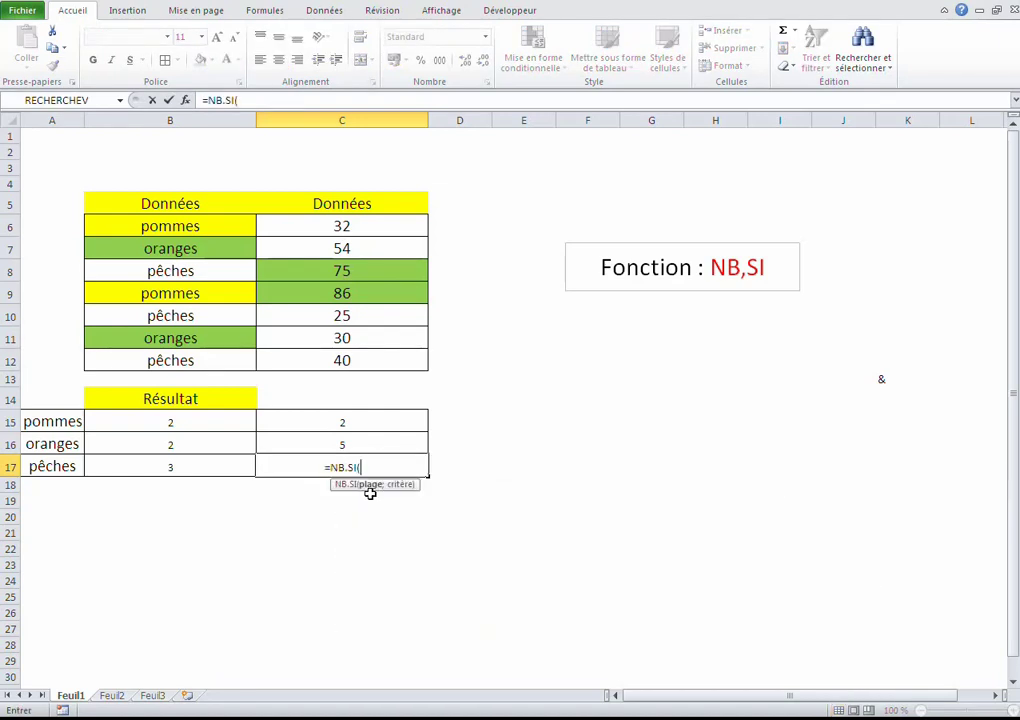
left_click_drag(350, 226, 352, 360)
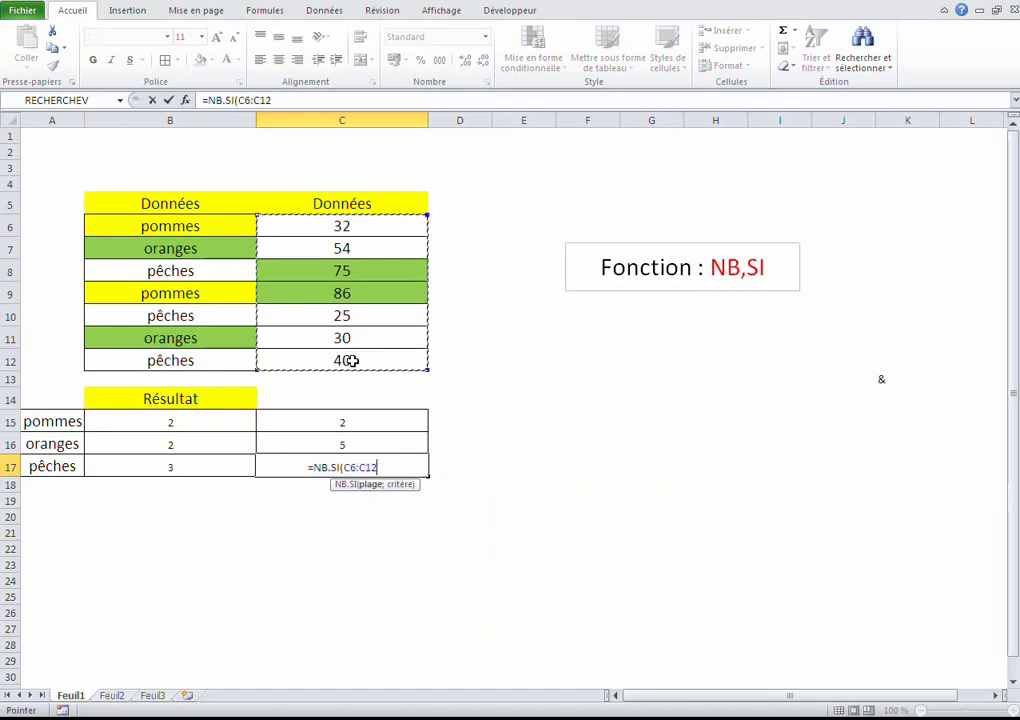
type(";")
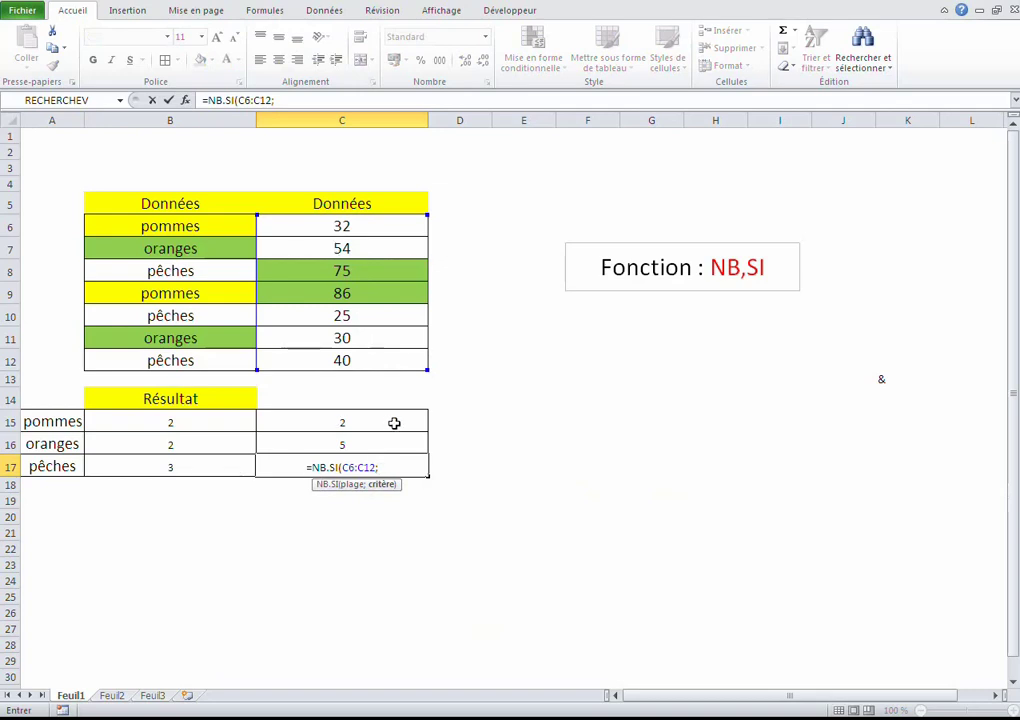
type("\"")
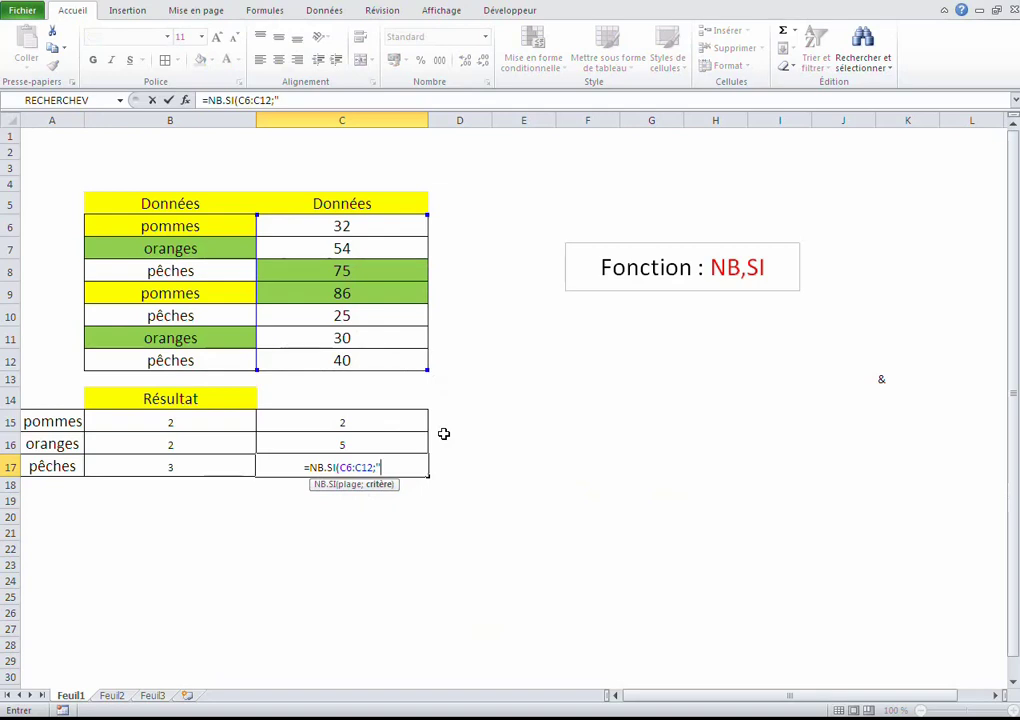
type(">")
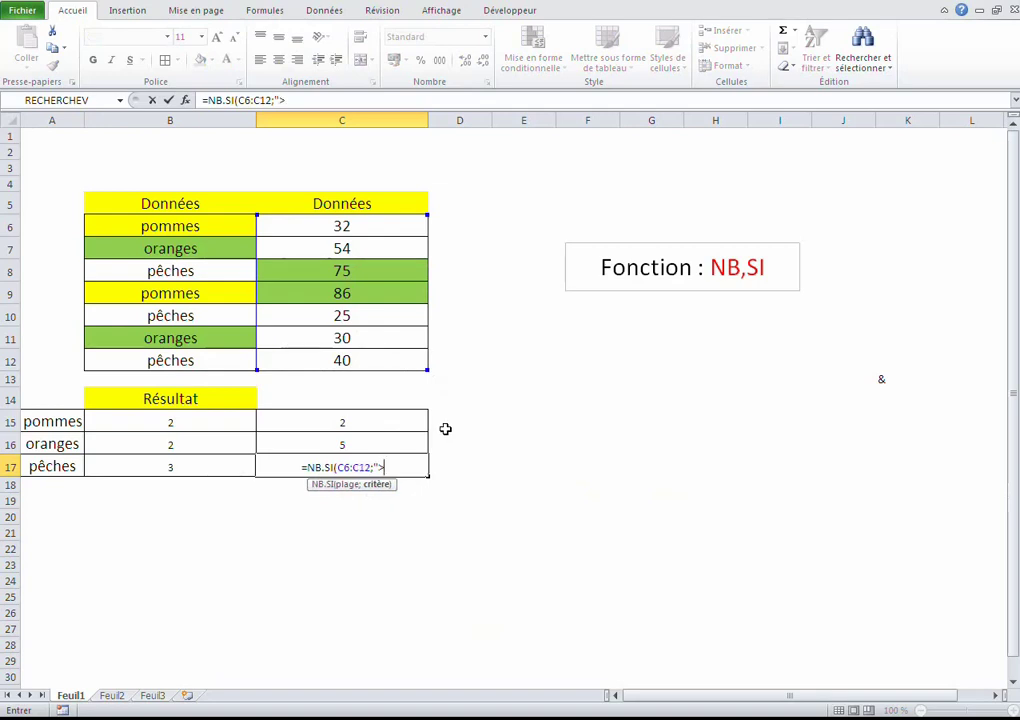
type("=100\"")
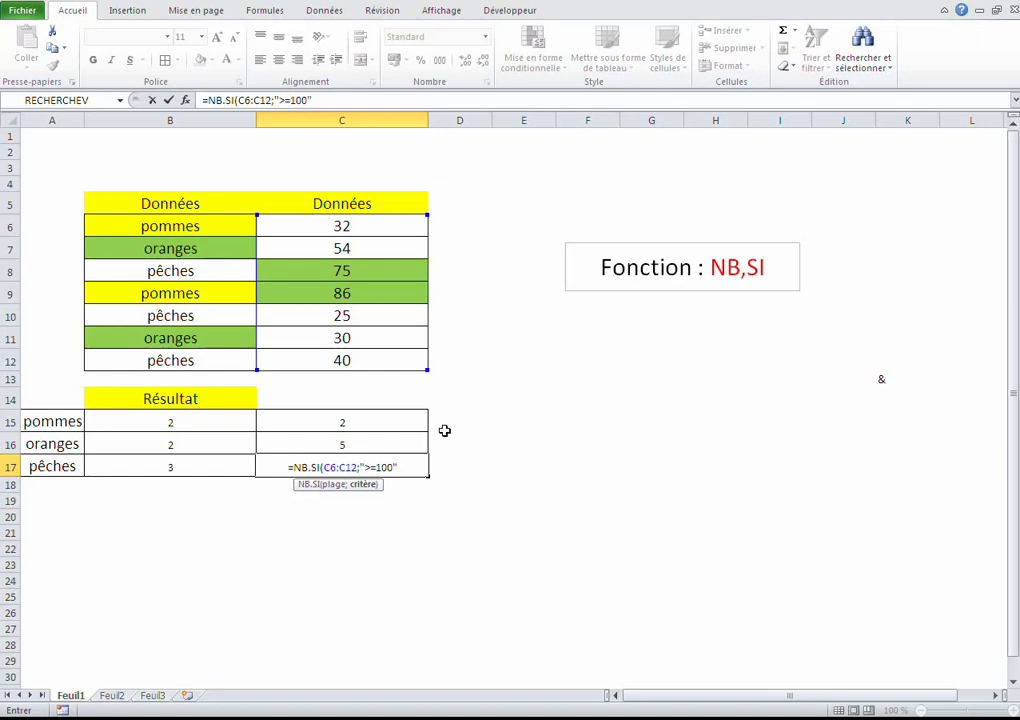
type(")")
key("Return")
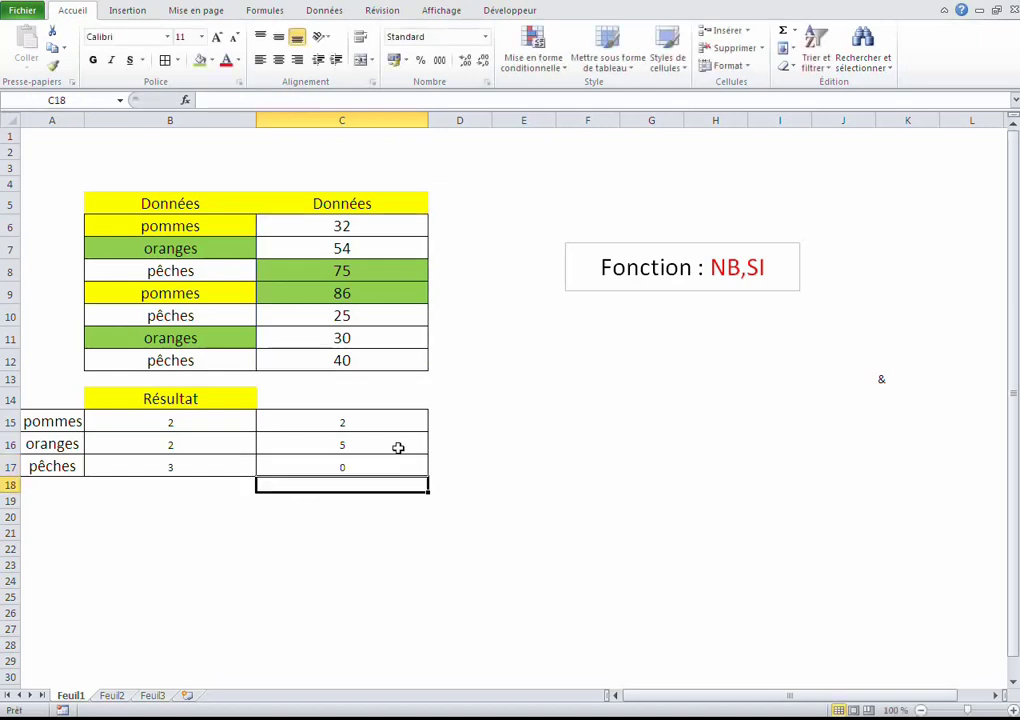
left_click(373, 469)
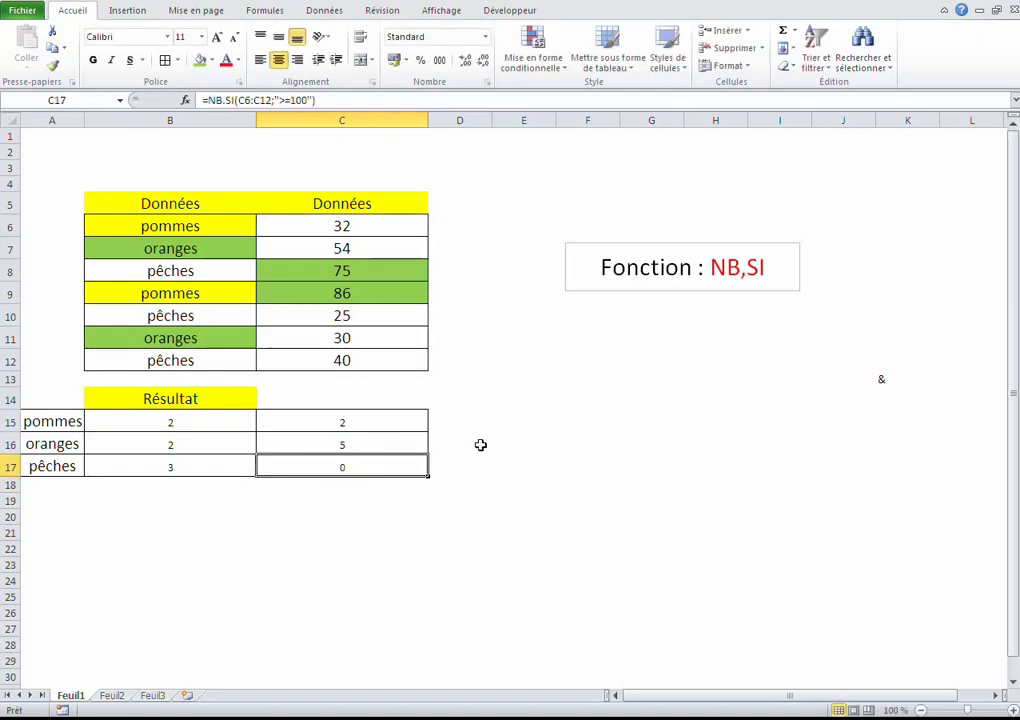